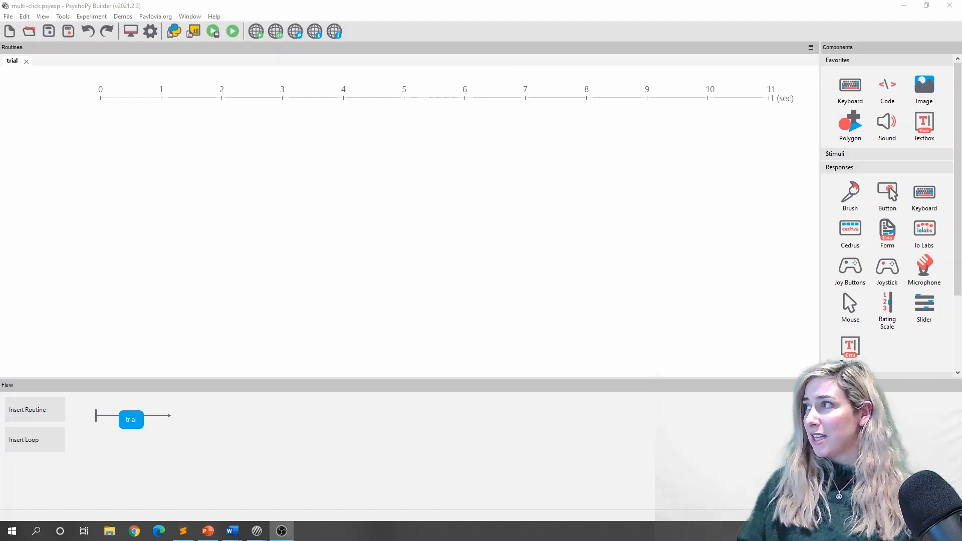
Add a polygon component named box1 with a rectangle shape and a blank stop duration
left_click(851, 122)
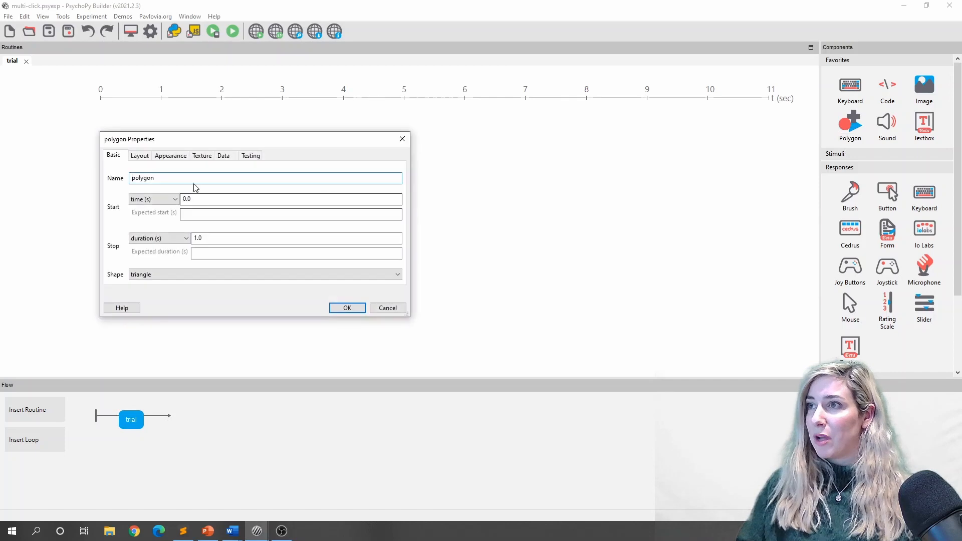
type("box")
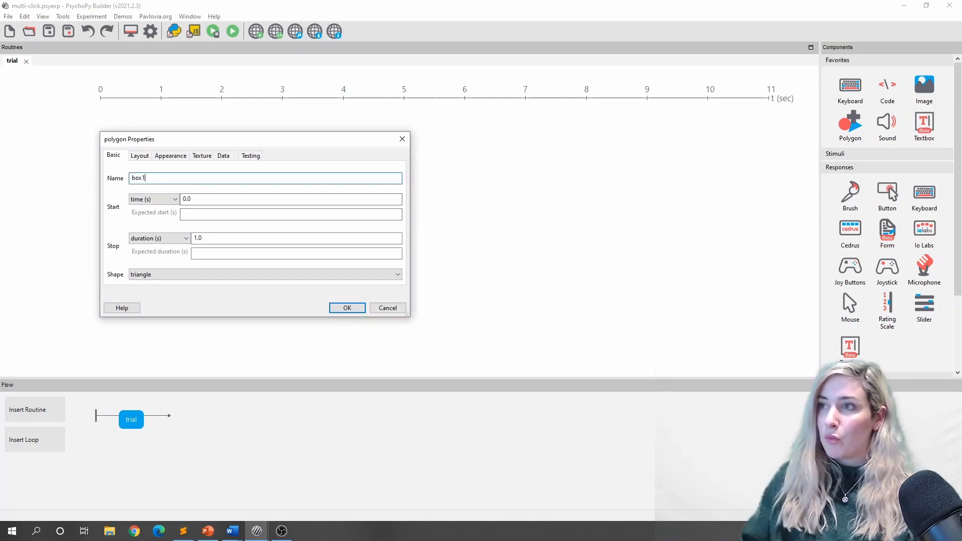
type("1")
left_click(146, 274)
left_click(146, 293)
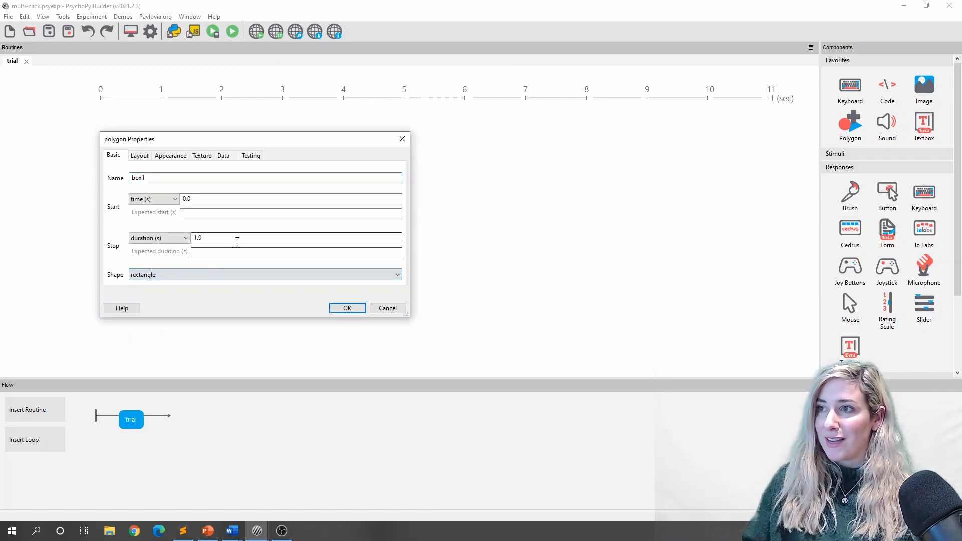
left_click_drag(237, 241, 158, 237)
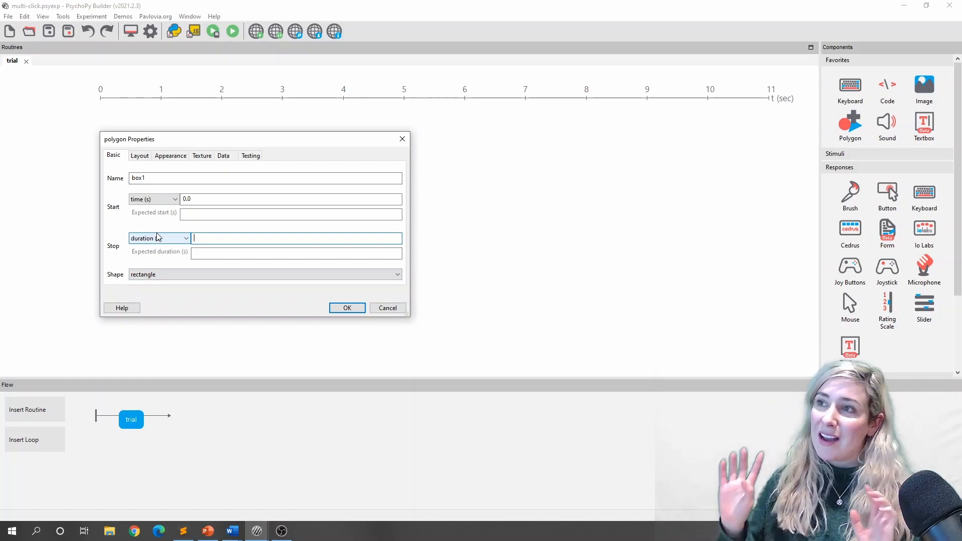
Set the size of box1 to (0.25, 0.25) and accept its properties
left_click(141, 157)
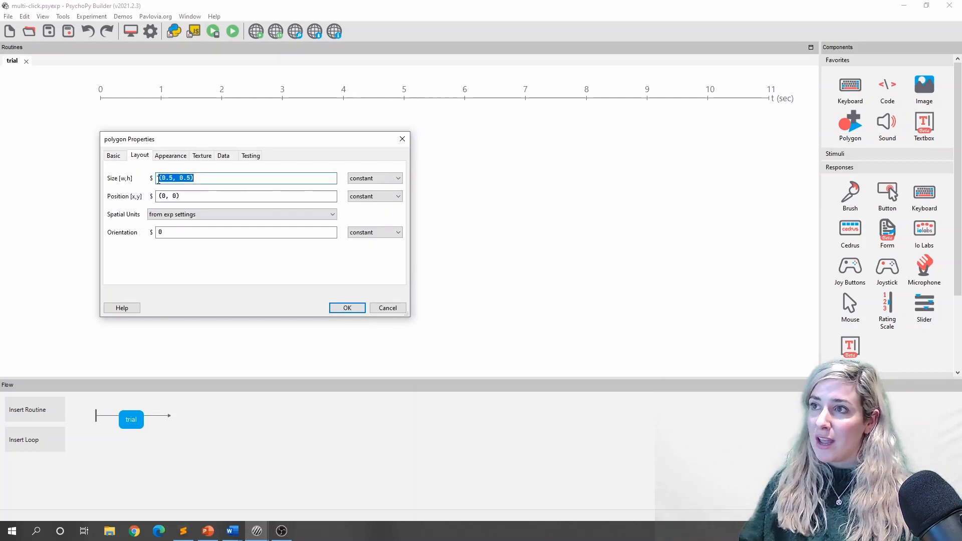
left_click(171, 178)
type("2")
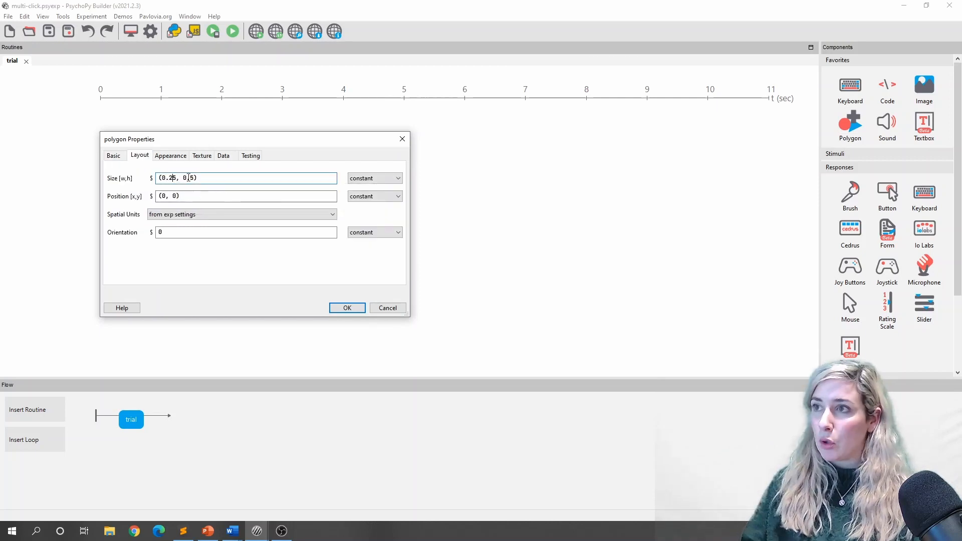
left_click(339, 307)
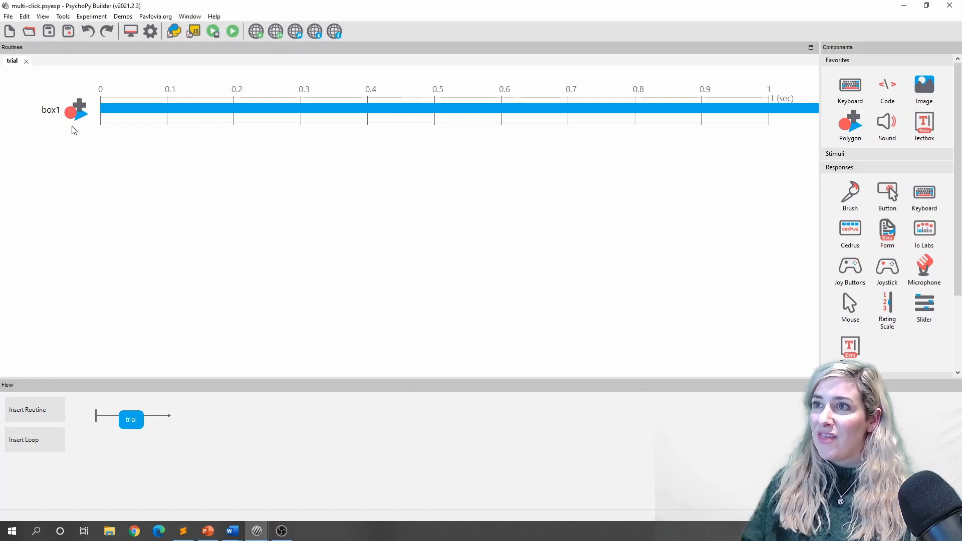
Copy the box1 component and paste it into the trial routine as box2
right_click(70, 112)
left_click(128, 65)
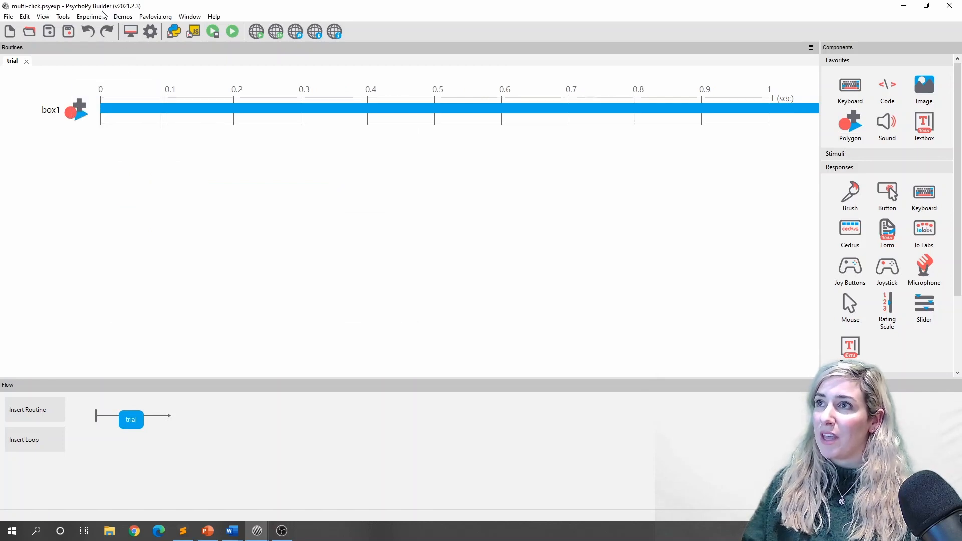
left_click(100, 18)
left_click(115, 71)
type("bo")
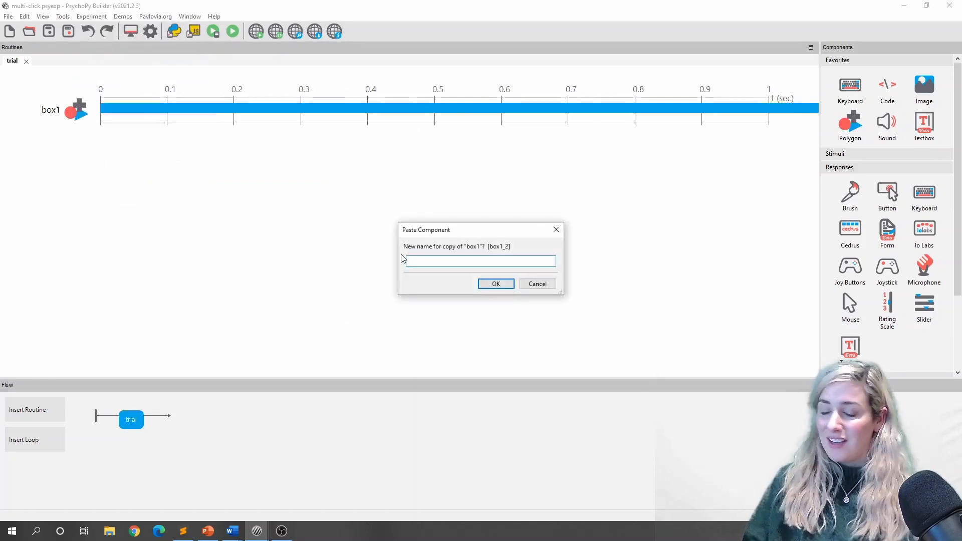
type("x2")
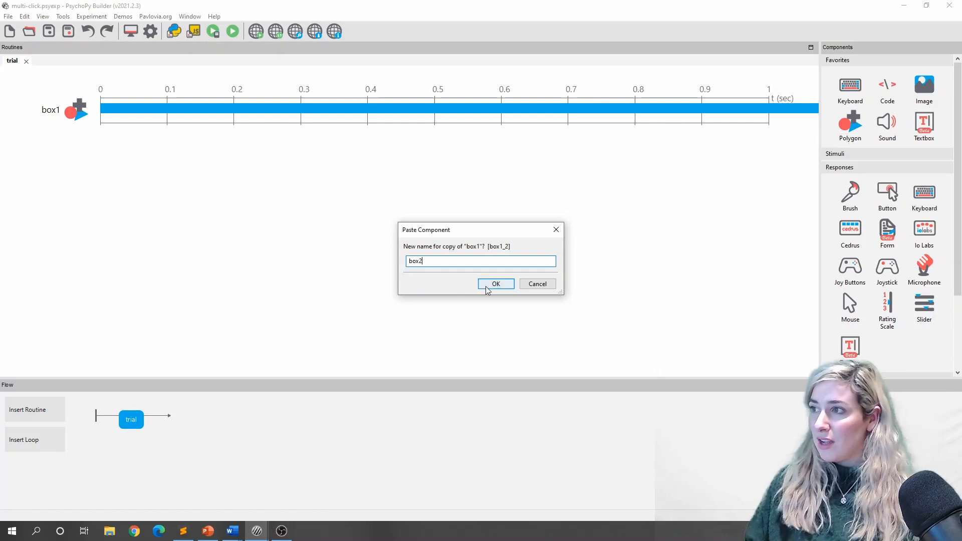
left_click(495, 284)
Paste another copy of box1 into the trial routine, named box3
left_click(92, 16)
left_click(112, 71)
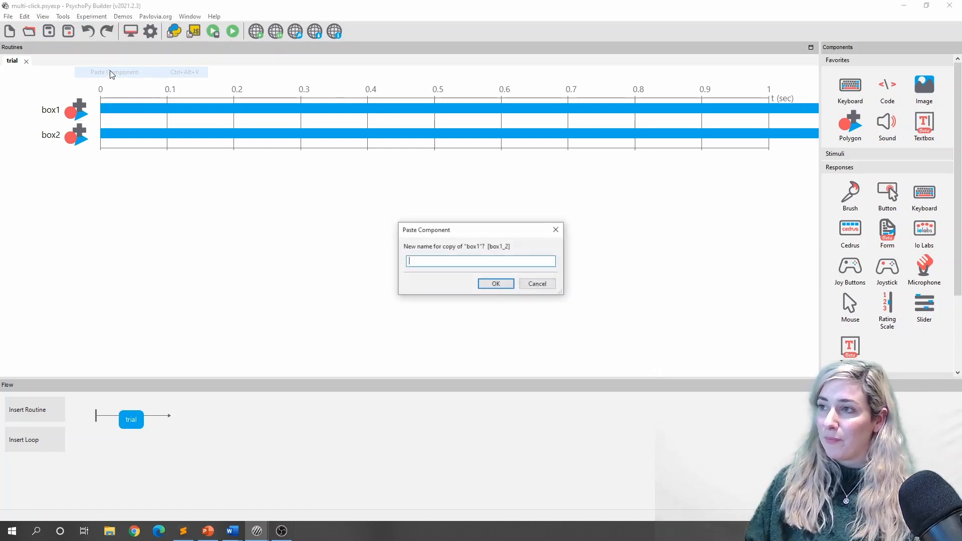
type("box3")
key("Return")
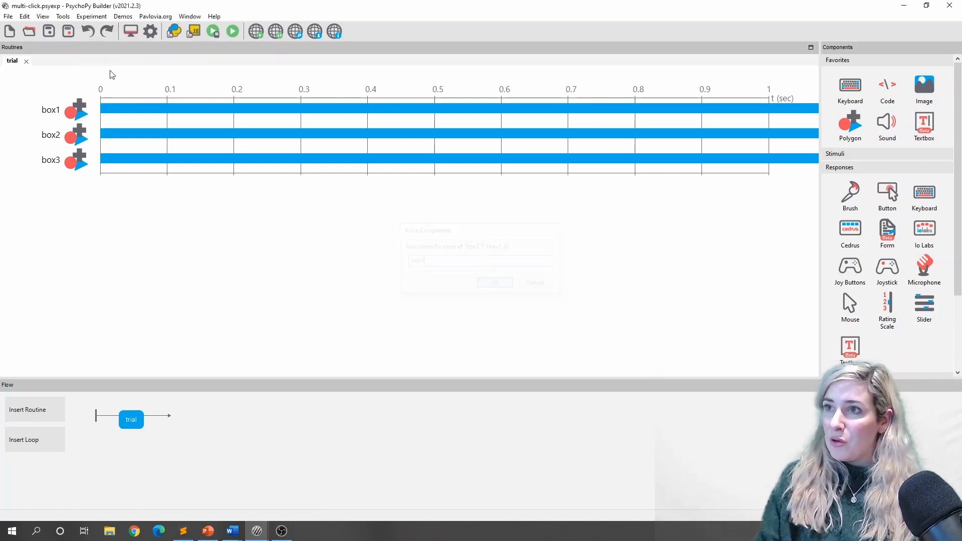
Set the position of box2 to (-.5, 0) in its layout properties
left_click(79, 141)
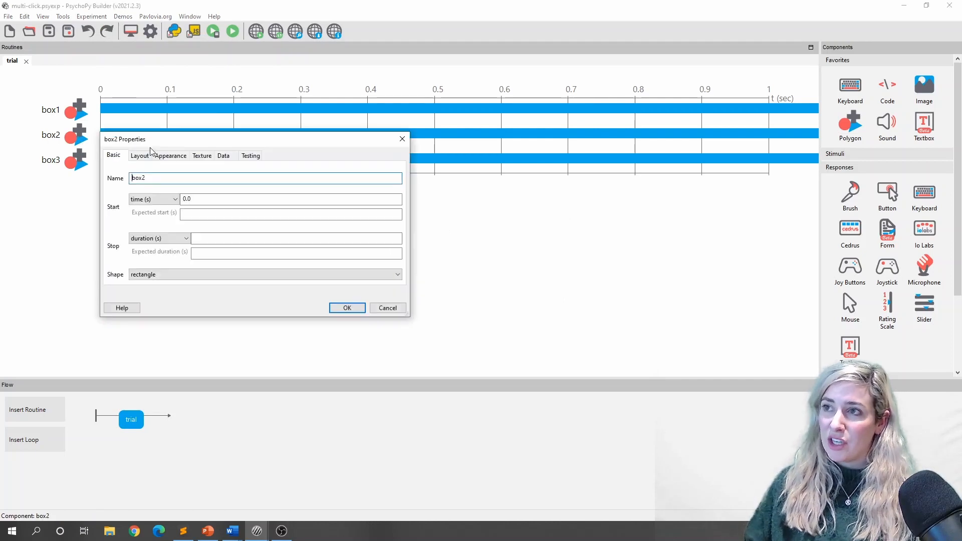
left_click(140, 155)
left_click(166, 196)
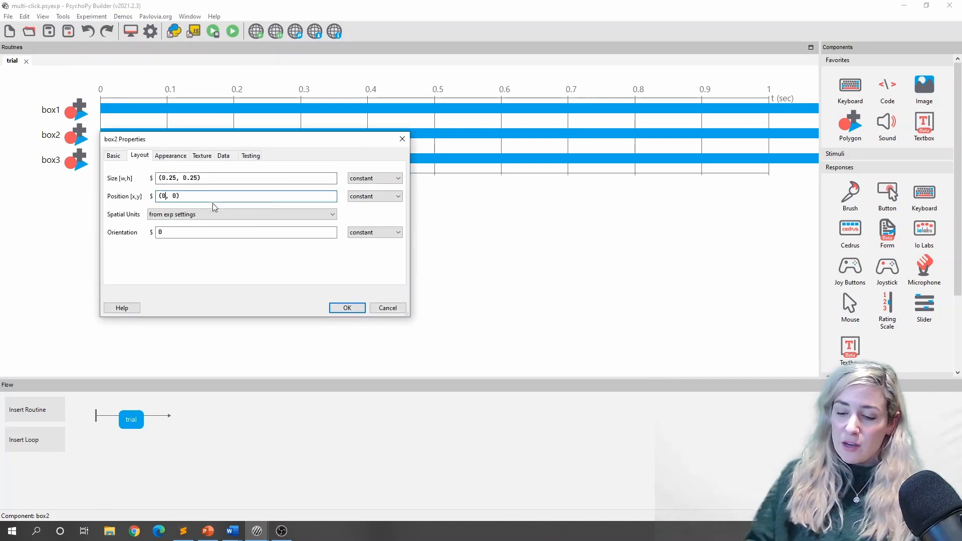
key("BackSpace")
type("-.5")
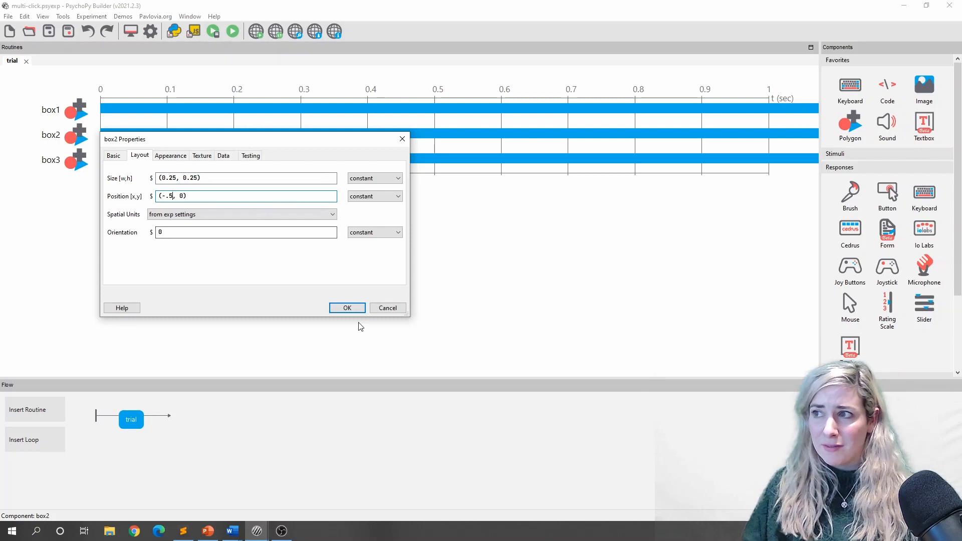
left_click(343, 310)
Set the position of box3 to (0.5, 0) in its layout properties
left_click(72, 170)
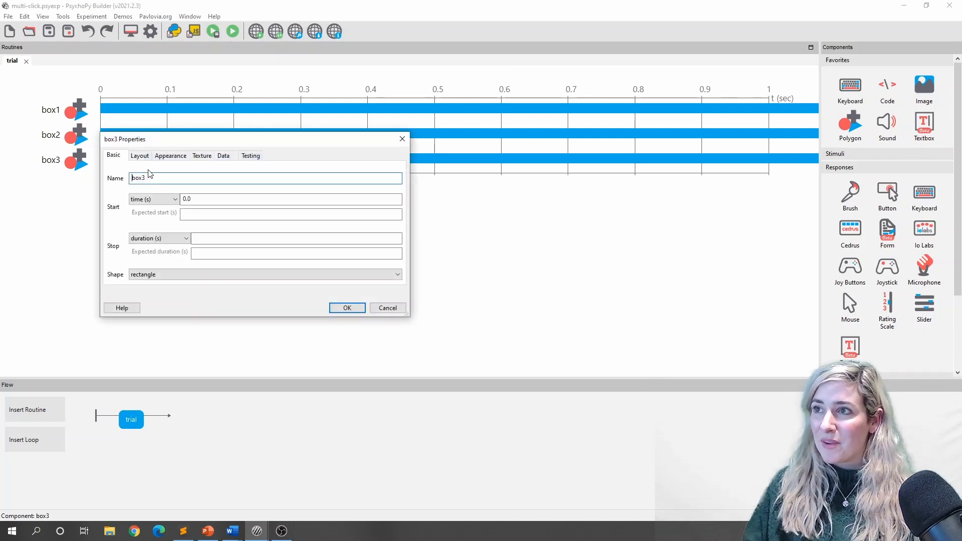
left_click(140, 155)
left_click(166, 196)
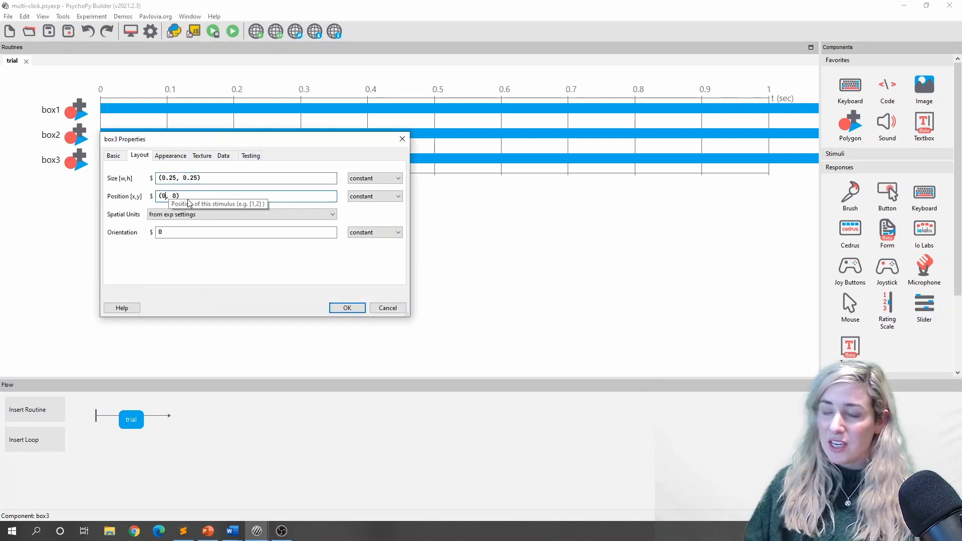
type(".5")
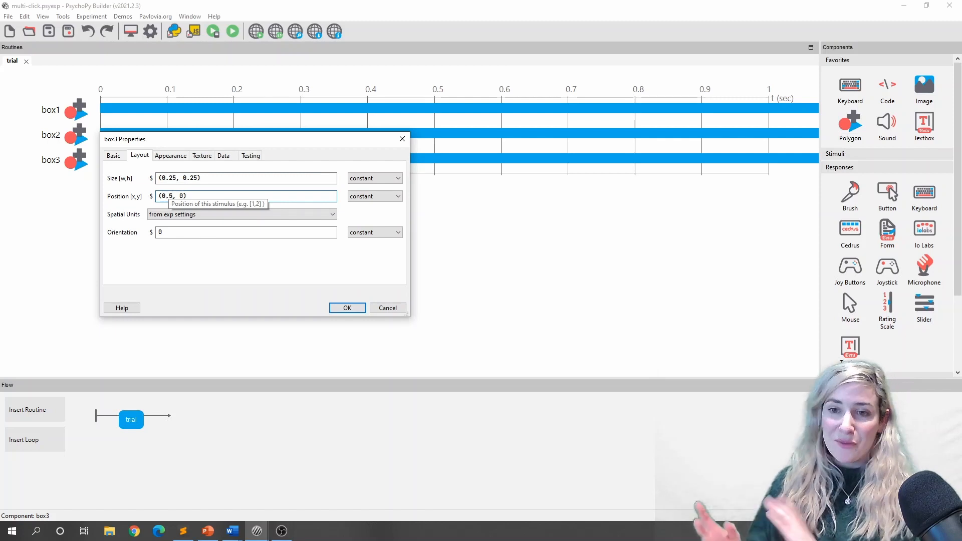
left_click(347, 308)
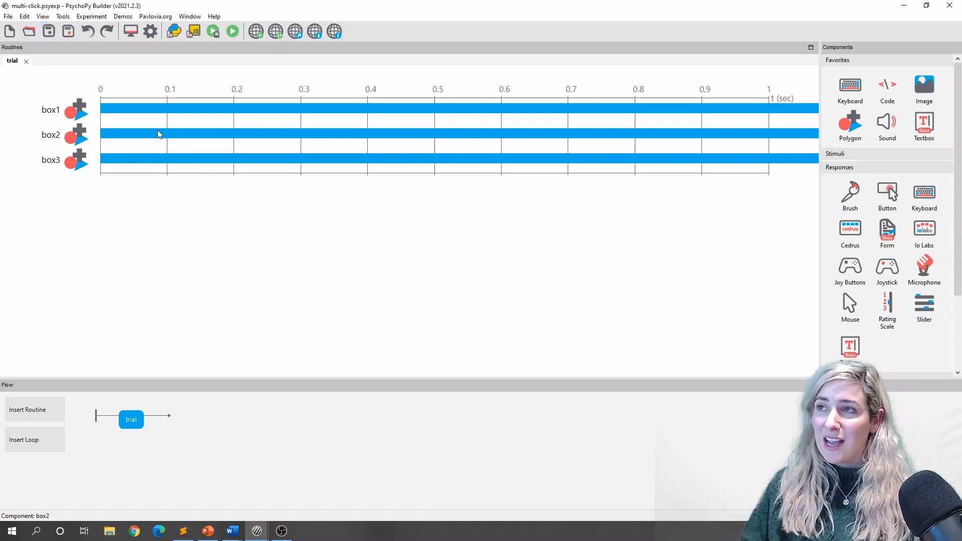
Run the experiment to check the layout of the three boxes, and quit the run
left_click(233, 33)
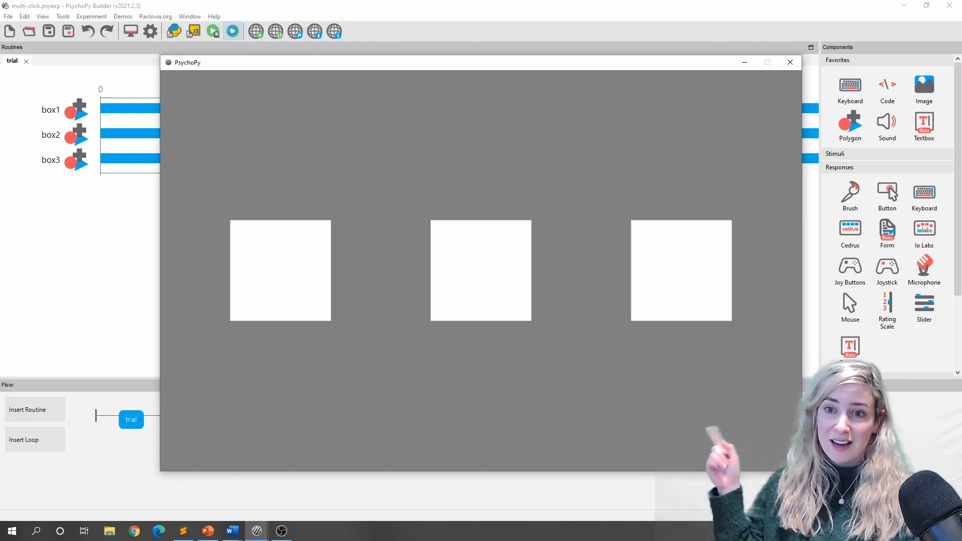
key("Escape")
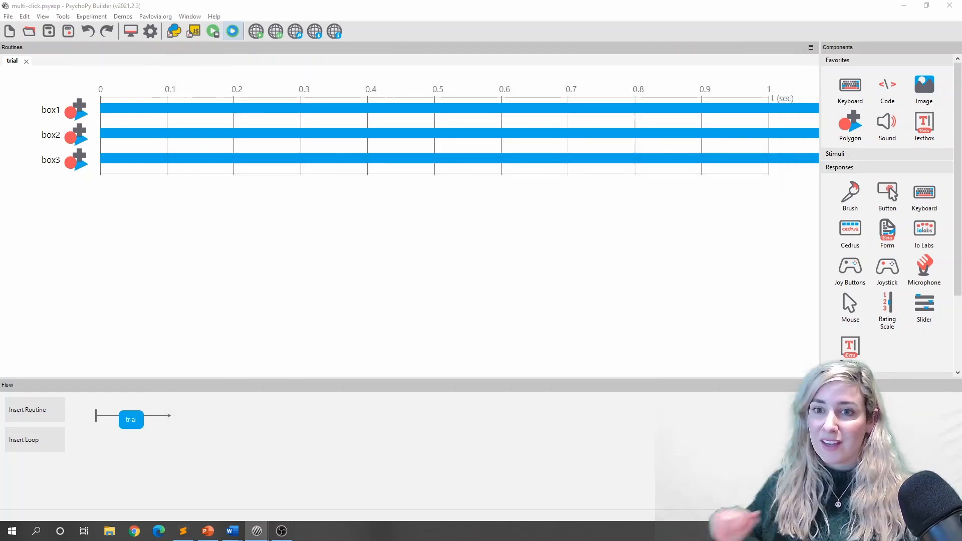
left_click(419, 200)
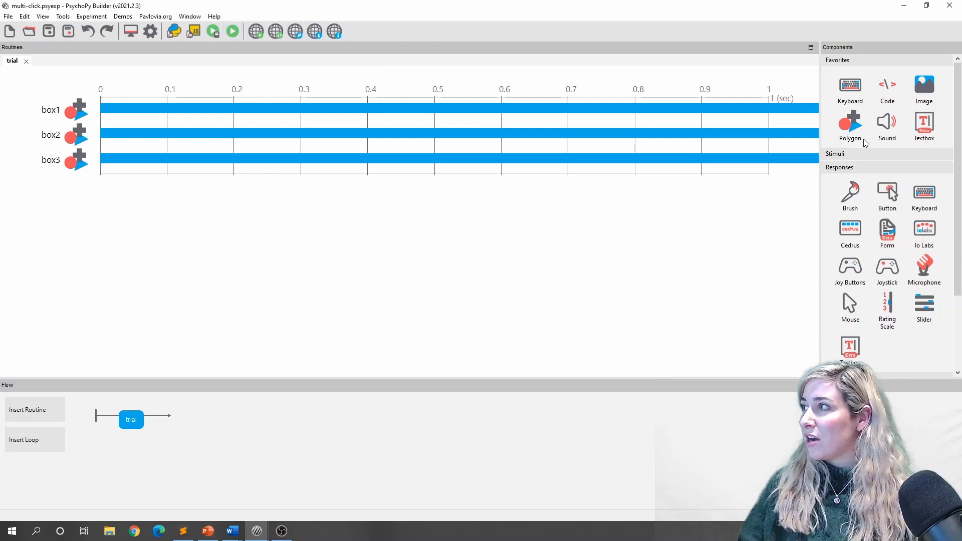
Add a mouse response component to the trial routine and clear its stop duration
left_click(850, 169)
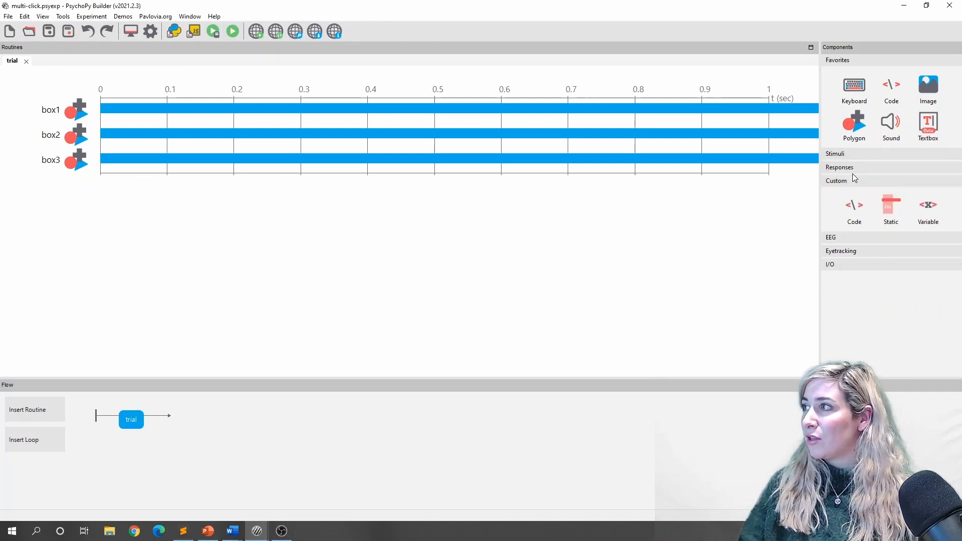
left_click(851, 171)
left_click(850, 305)
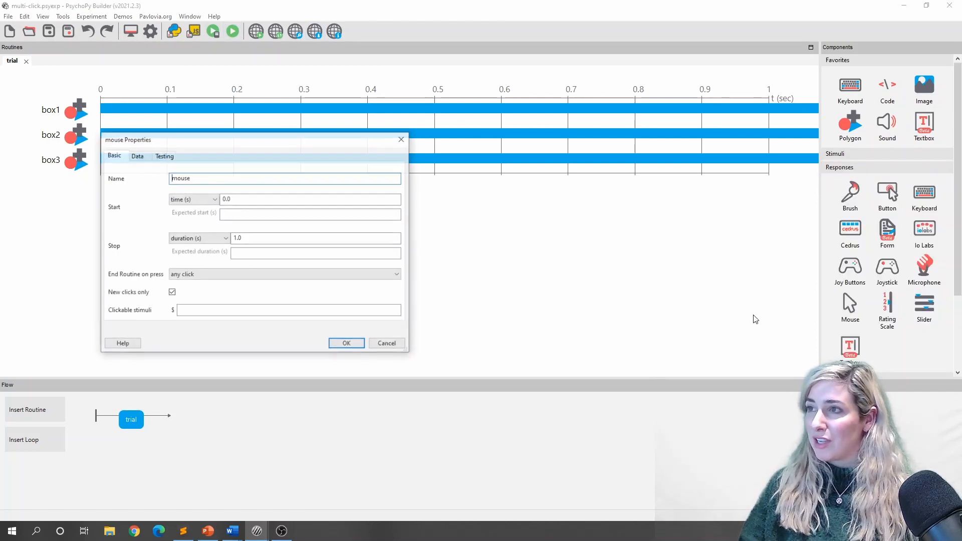
double_click(256, 238)
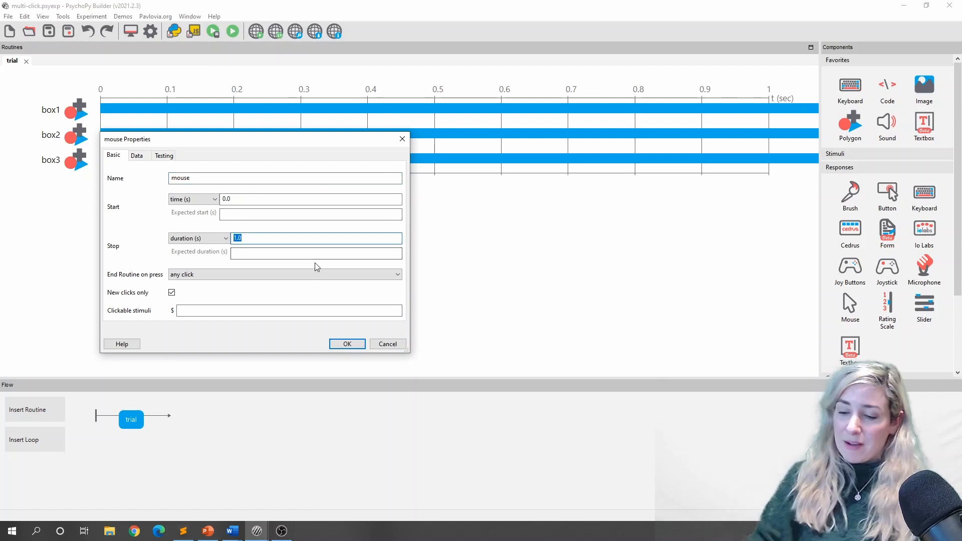
key("BackSpace")
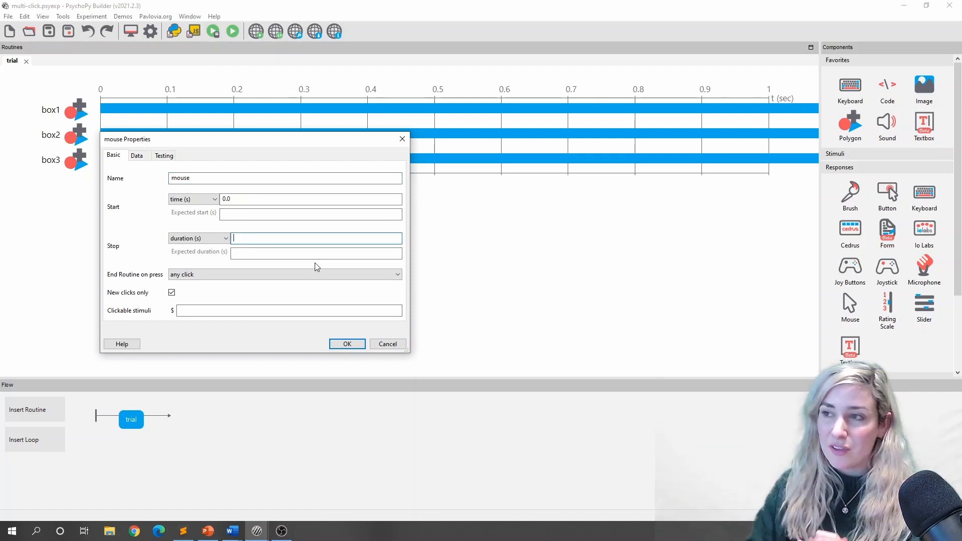
Try ending the routine on a valid click with box1, box2, box3 as clickable stimuli, and clear the stimuli list
left_click(311, 275)
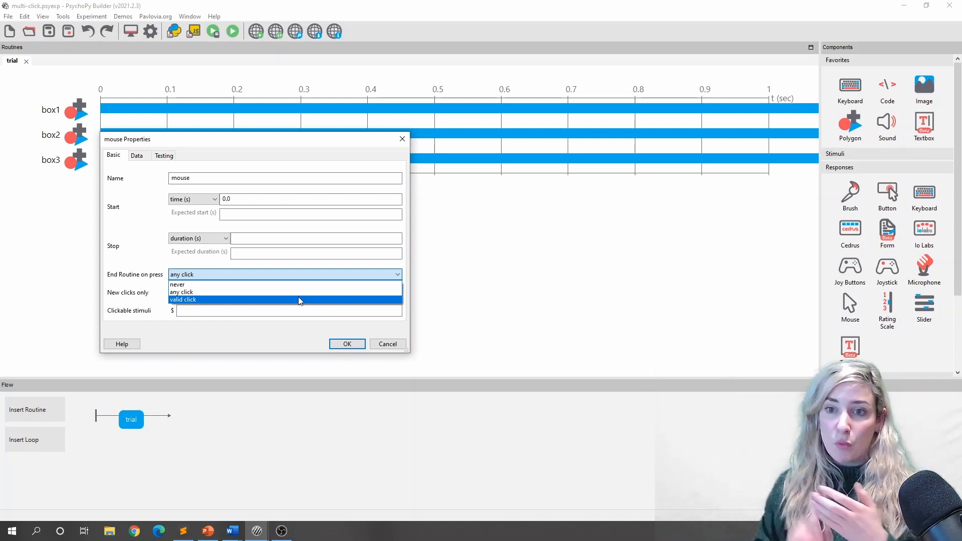
left_click(299, 300)
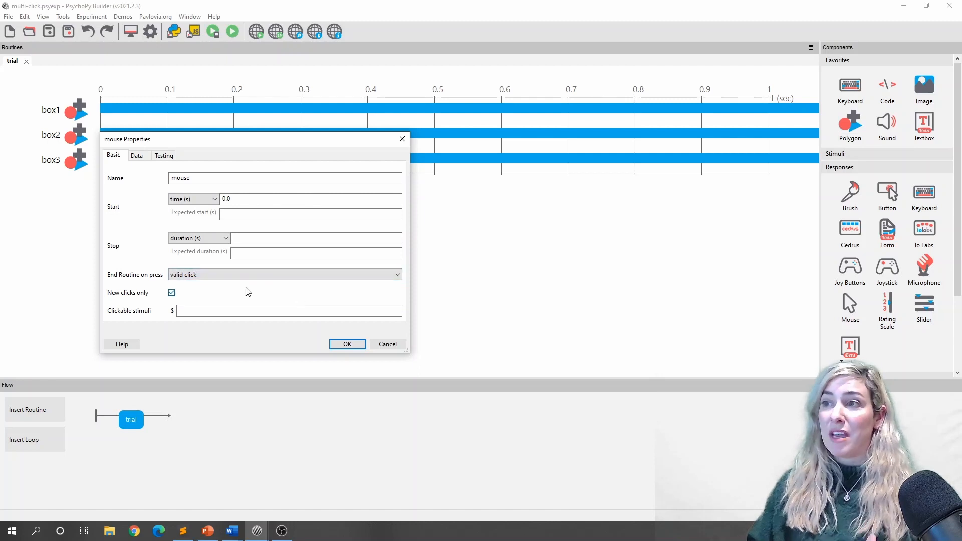
left_click(197, 311)
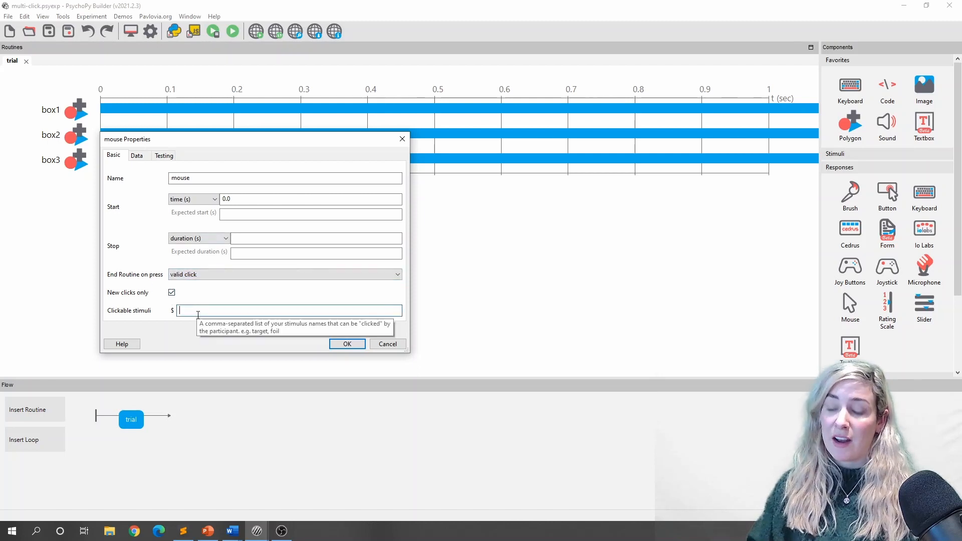
type("box1, box")
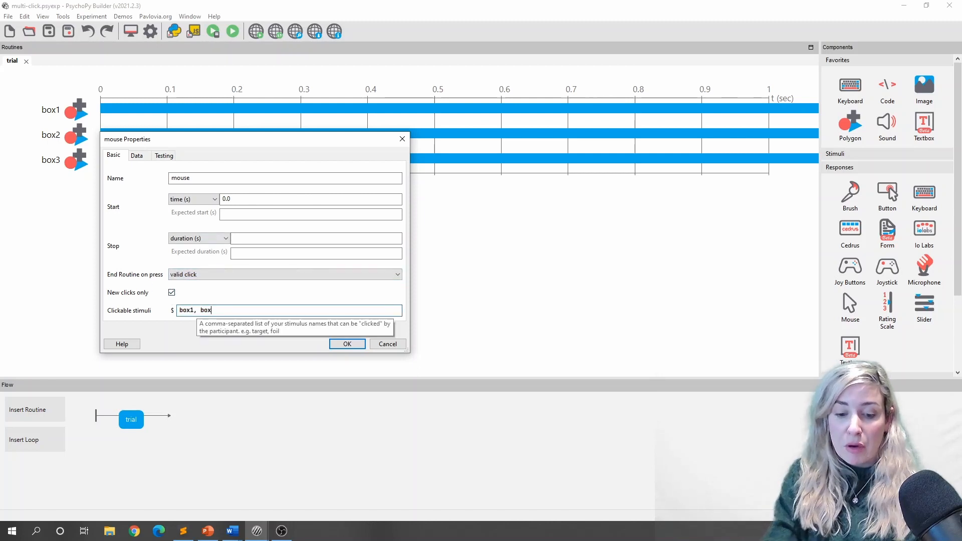
type("2, box3")
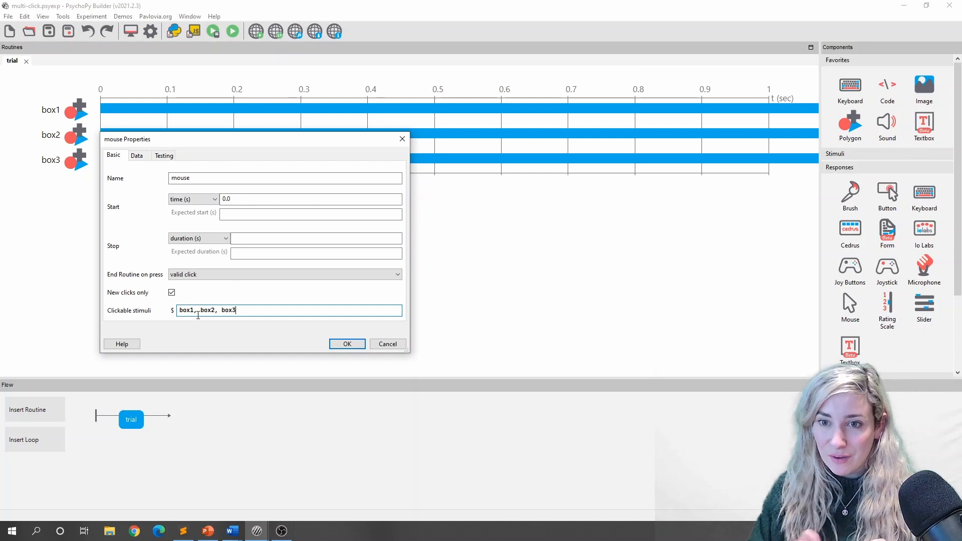
left_click_drag(244, 315, 177, 311)
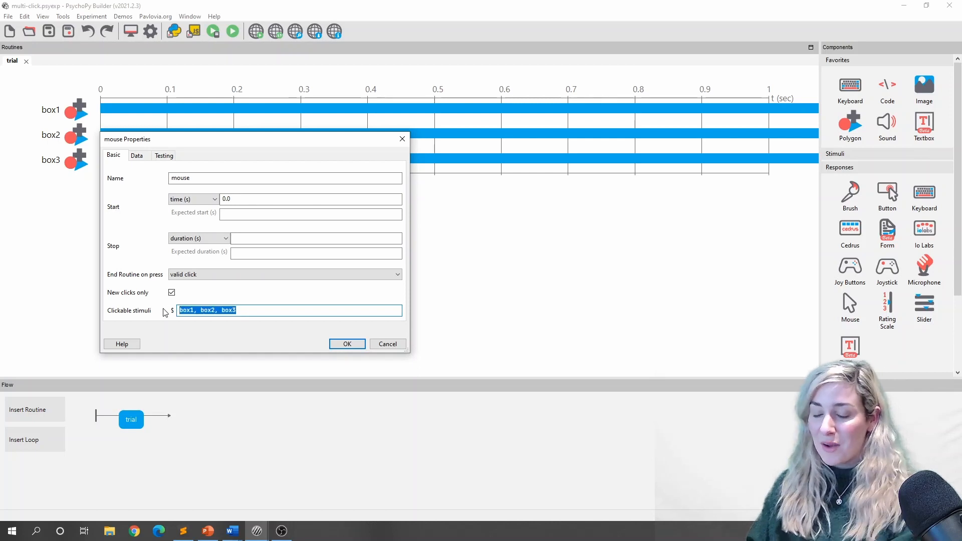
key("BackSpace")
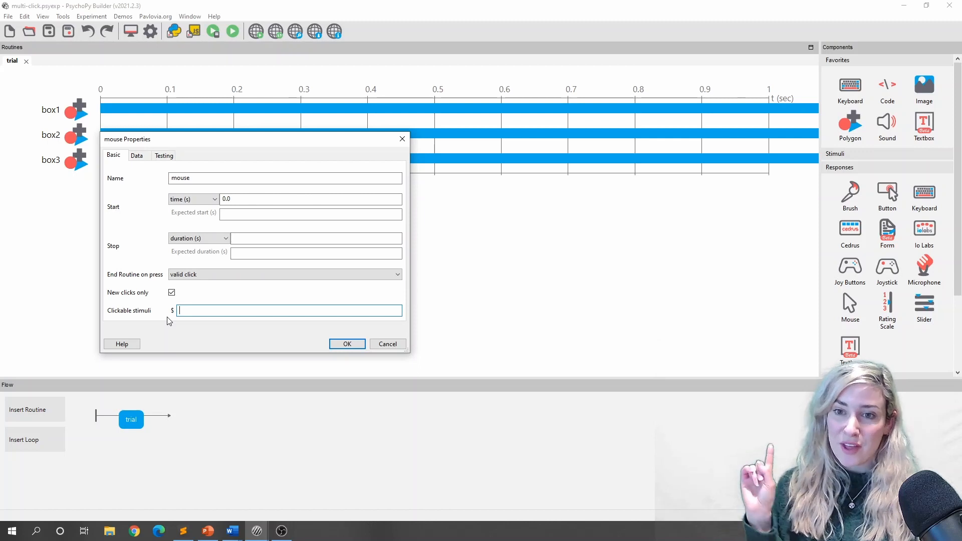
Set the mouse component's End Routine on press option to never
left_click(217, 274)
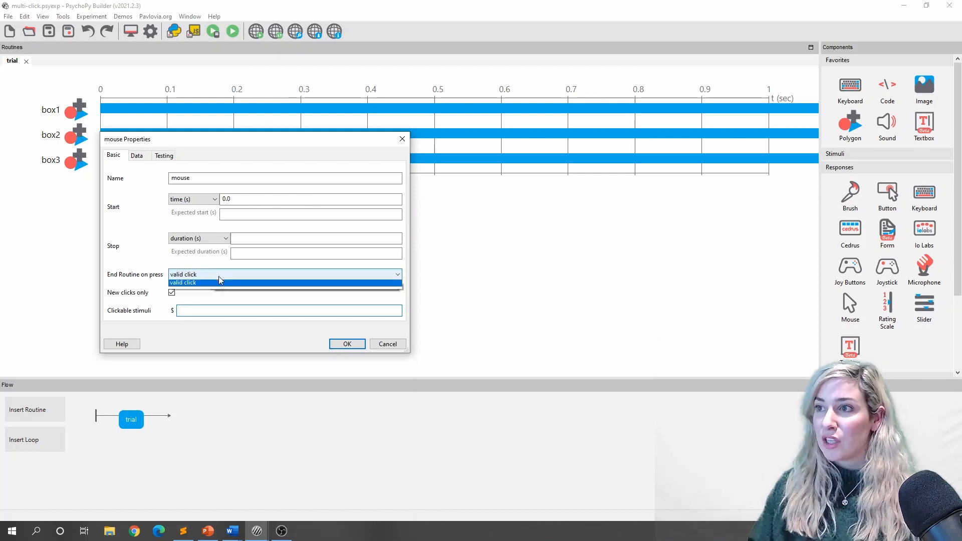
left_click(216, 286)
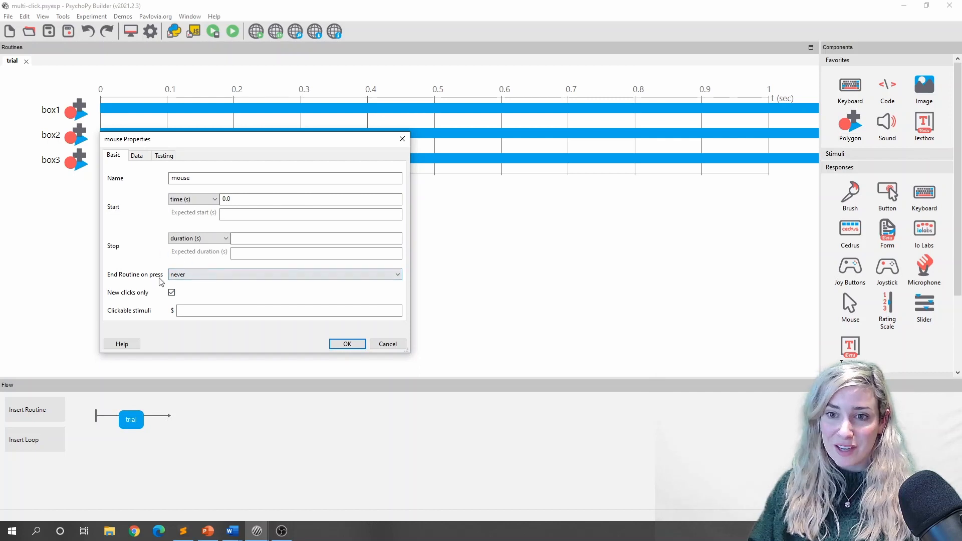
Set the mouse component to save its state on click and confirm its properties
left_click(139, 157)
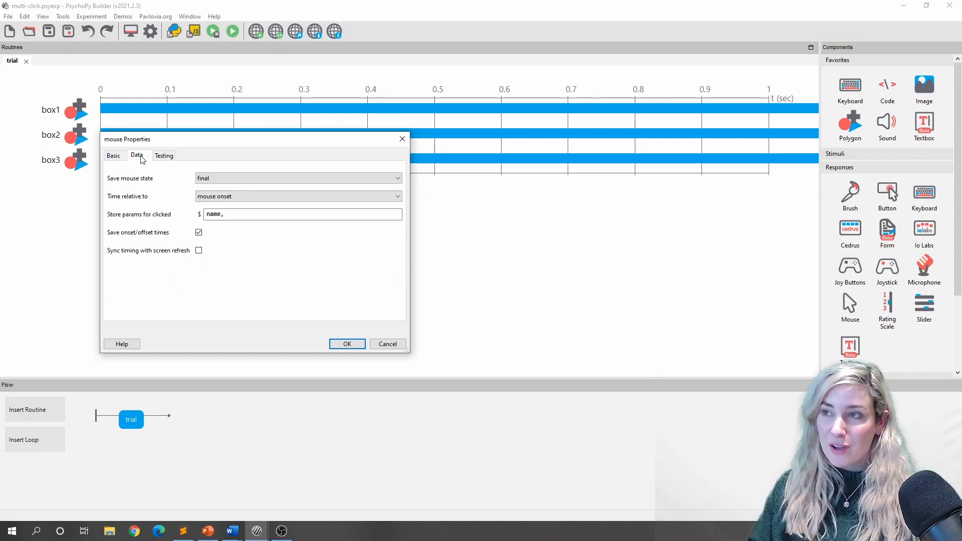
left_click(211, 179)
left_click(222, 197)
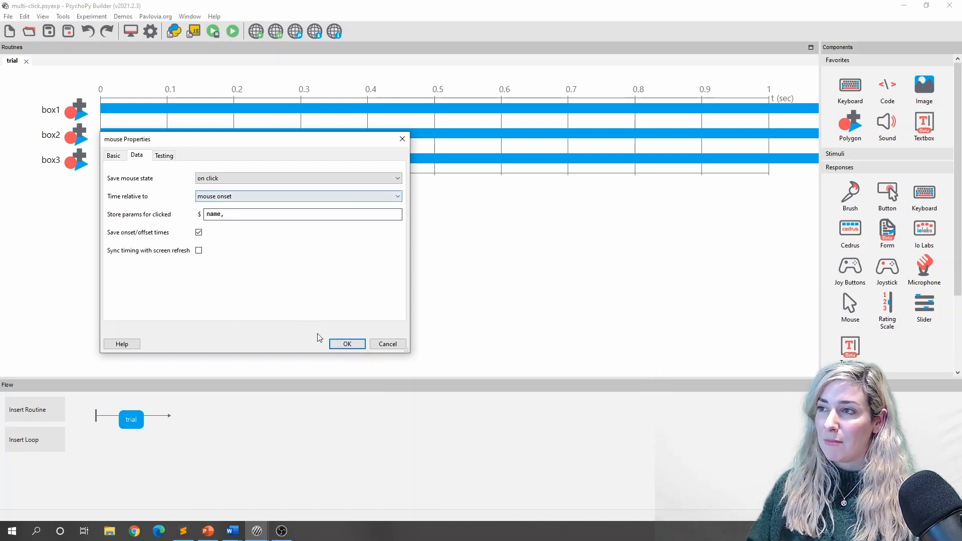
left_click(336, 344)
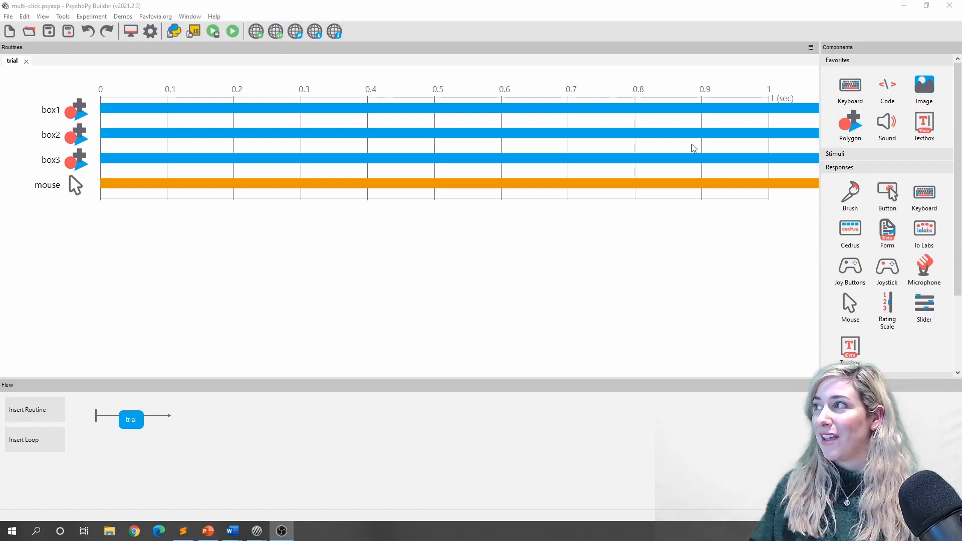
Add a custom code component to the trial routine
left_click(846, 170)
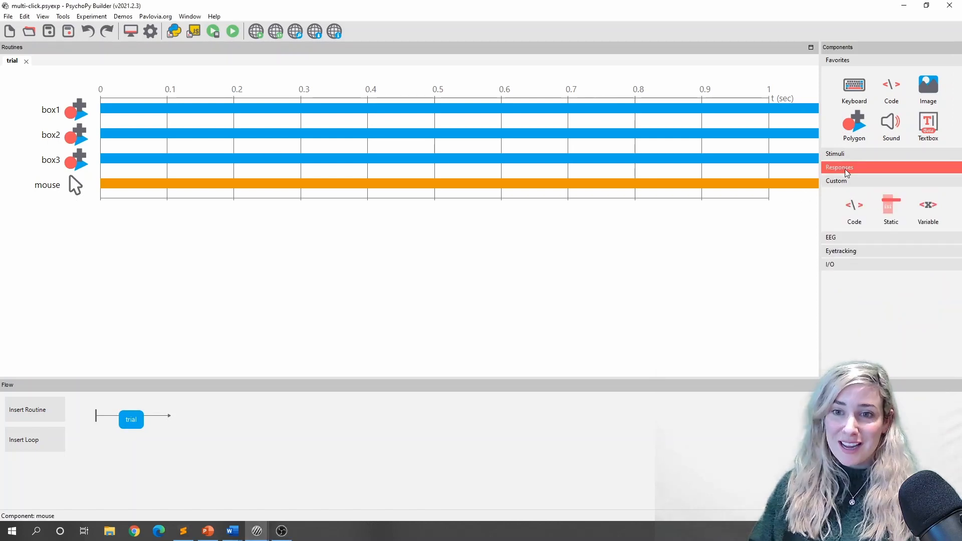
left_click(845, 183)
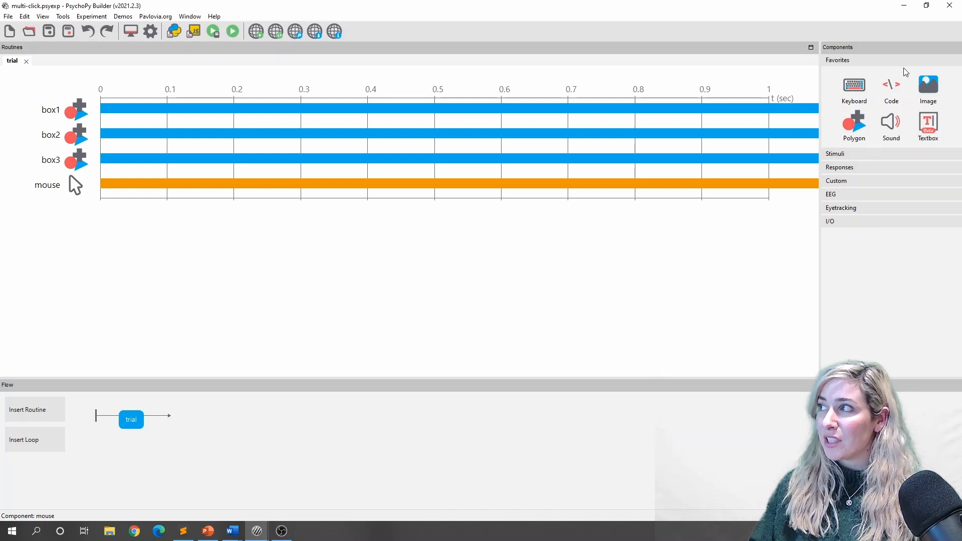
left_click(854, 182)
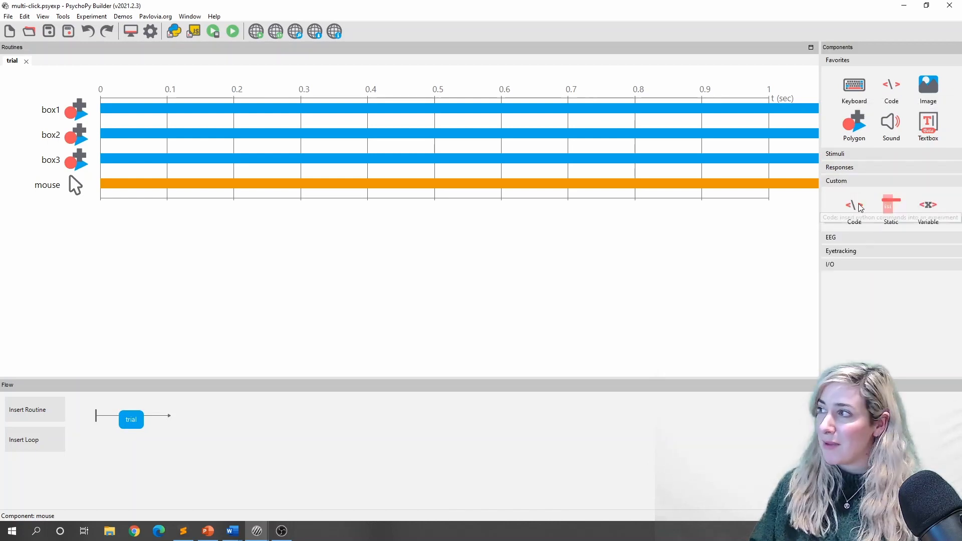
left_click(855, 208)
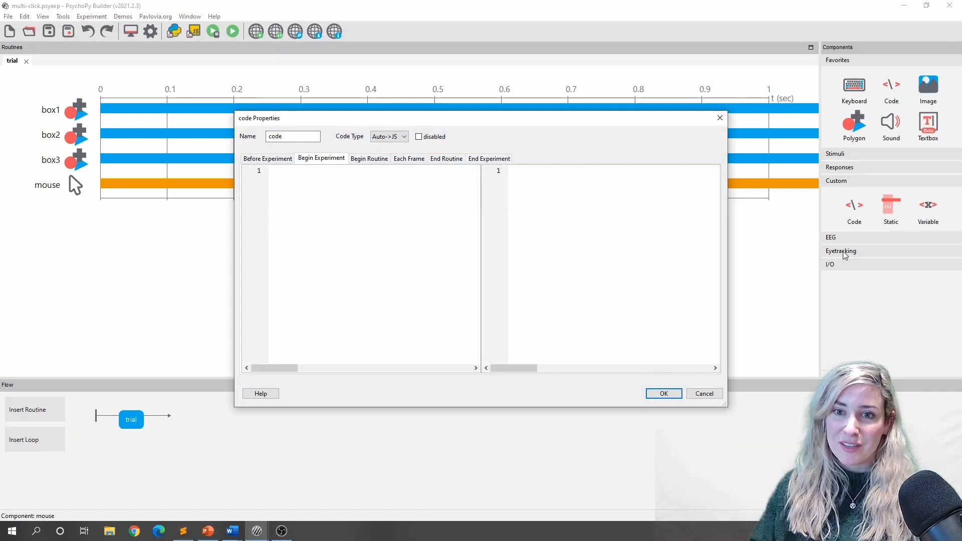
Enlarge the code window and initialise an empty list in the Begin Routine code with clicked_things = []
left_click(379, 160)
left_click_drag(723, 404, 840, 469)
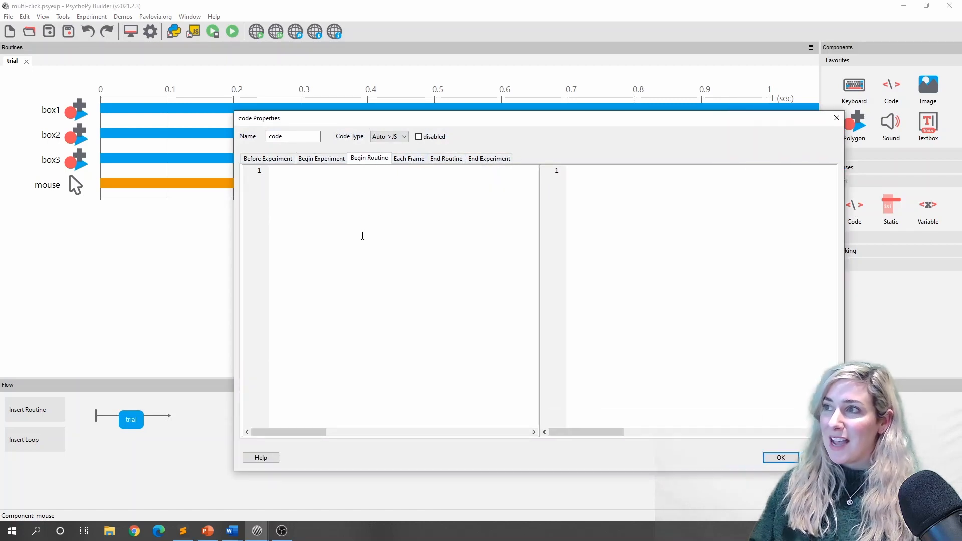
scroll(362, 236, "up", 8)
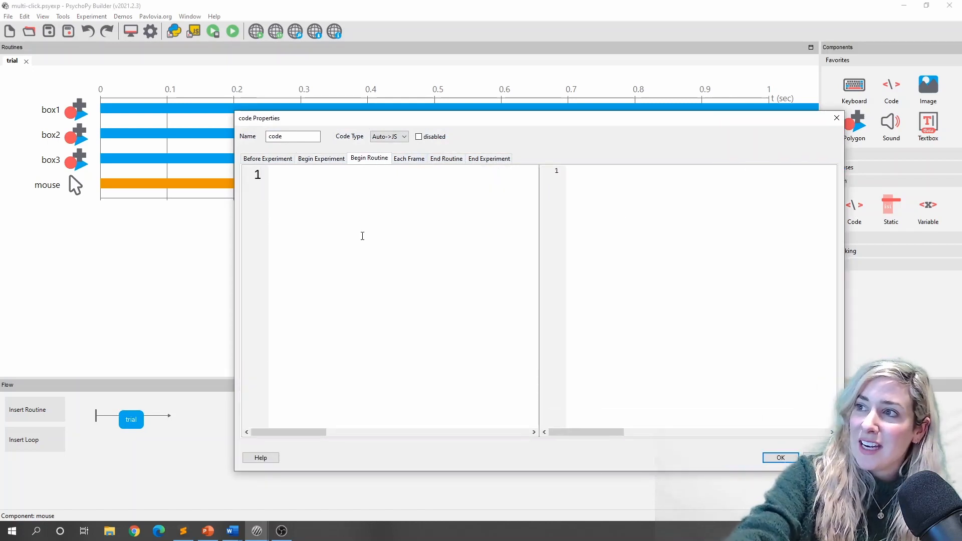
scroll(363, 236, "up", 1)
left_click(362, 236)
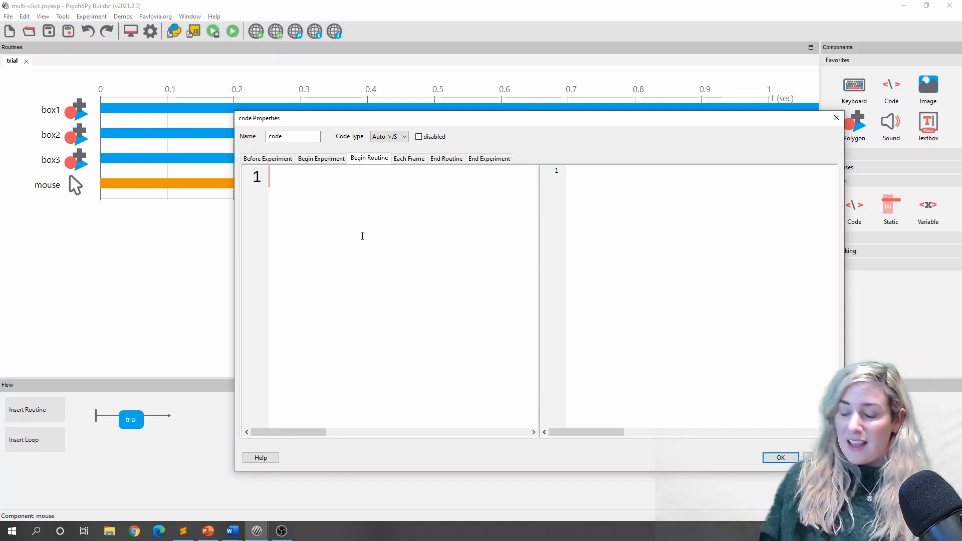
type("clicked")
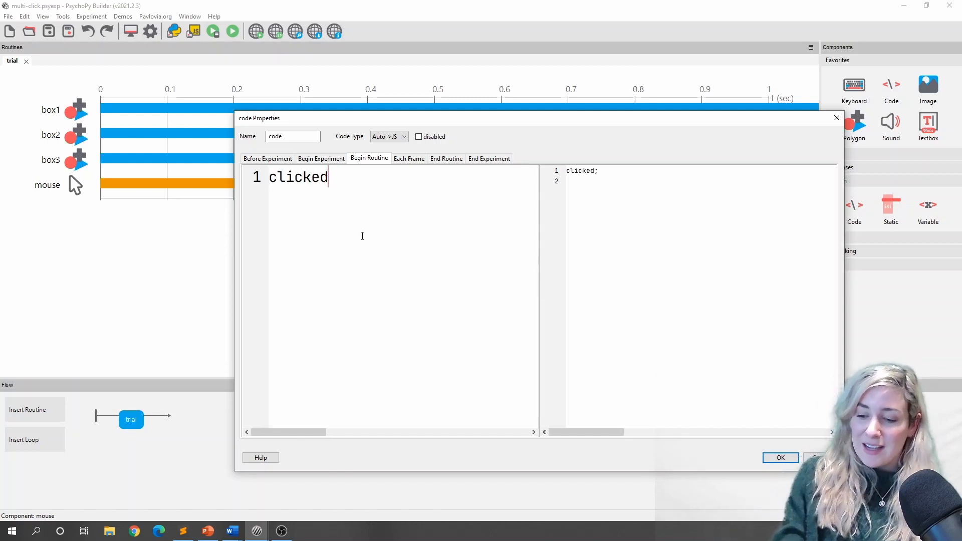
type("_things = []")
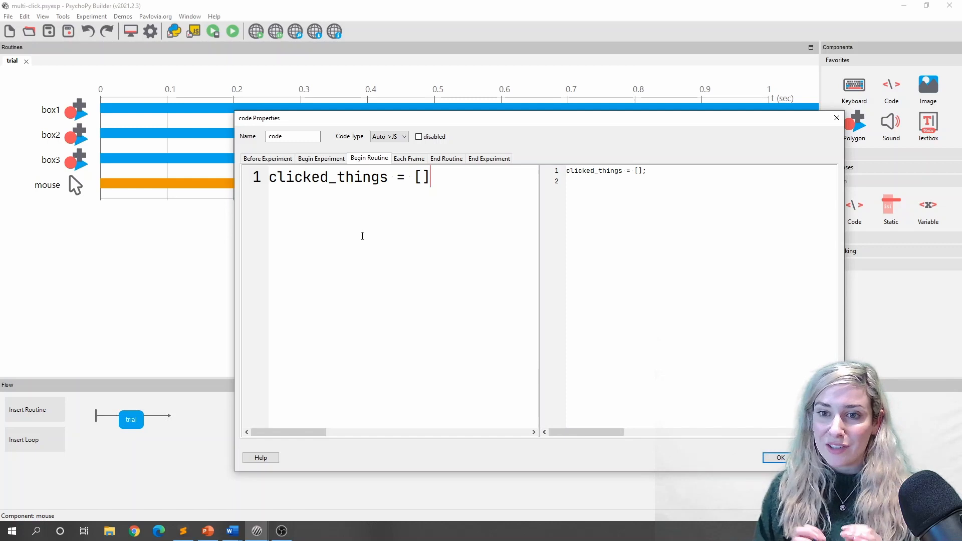
Define the list clickables = [box1, box2, box3] in the Each Frame code
left_click(418, 160)
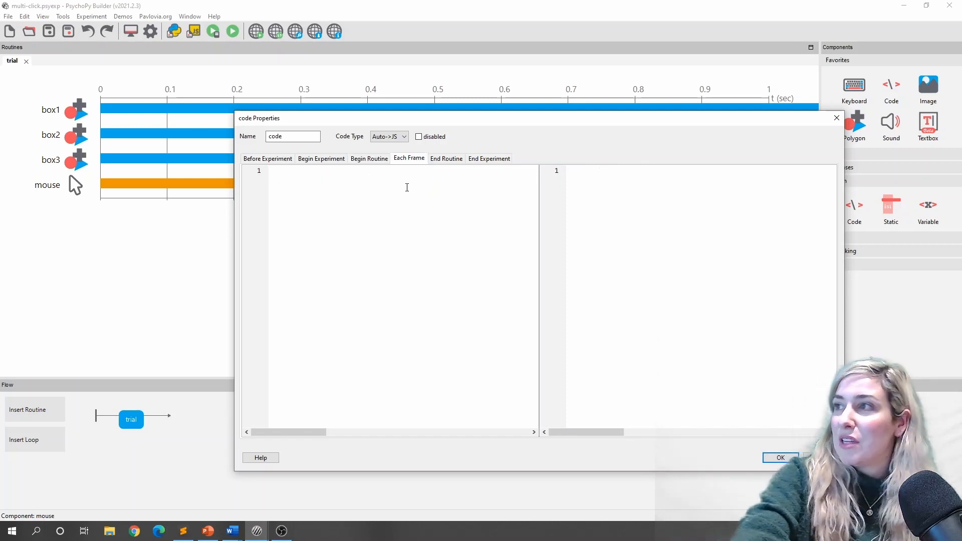
scroll(406, 188, "up", 7)
scroll(407, 187, "up", 1)
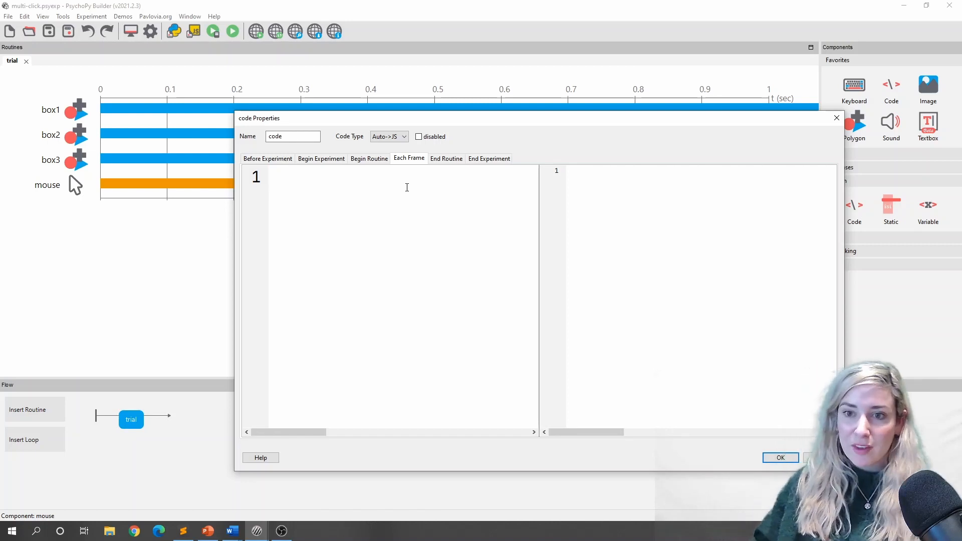
type("cl")
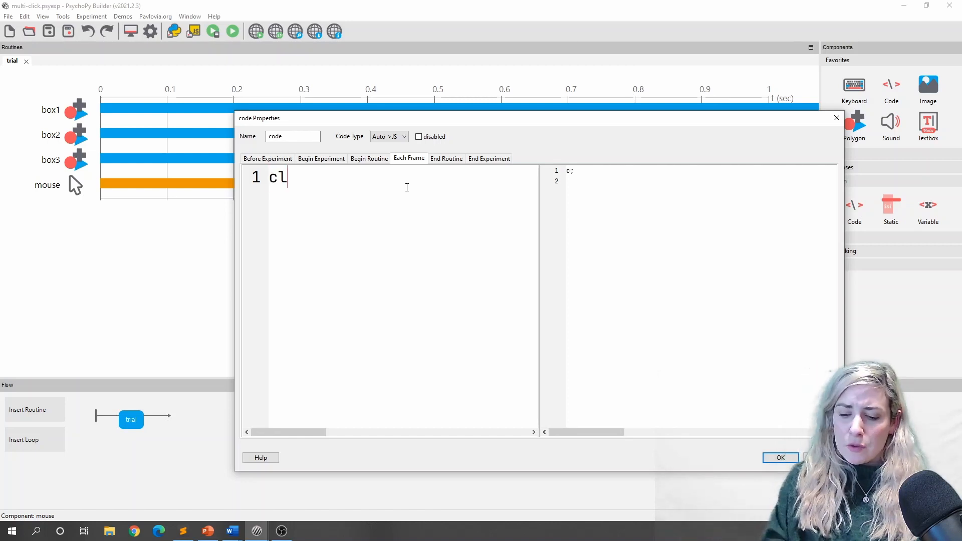
type("ickables = []")
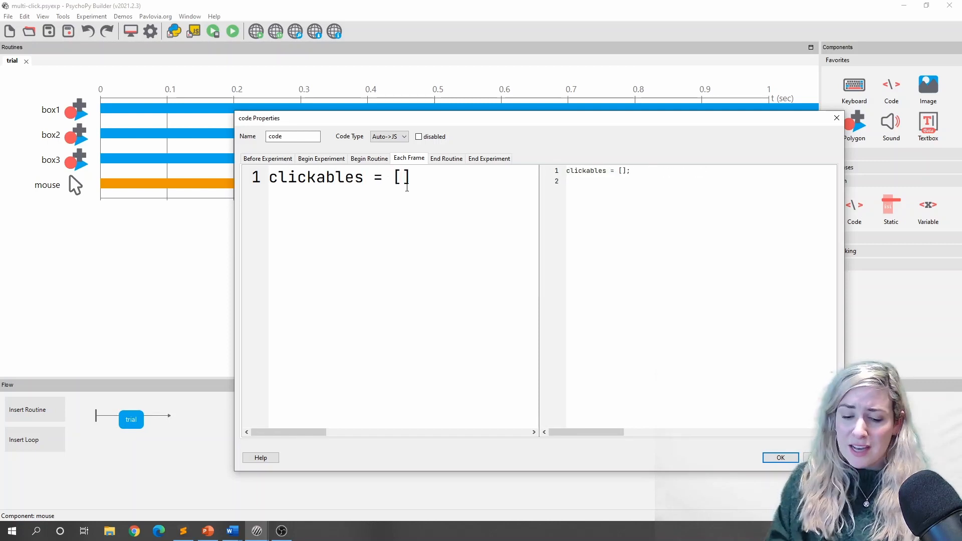
type("box1, box")
type("2, box")
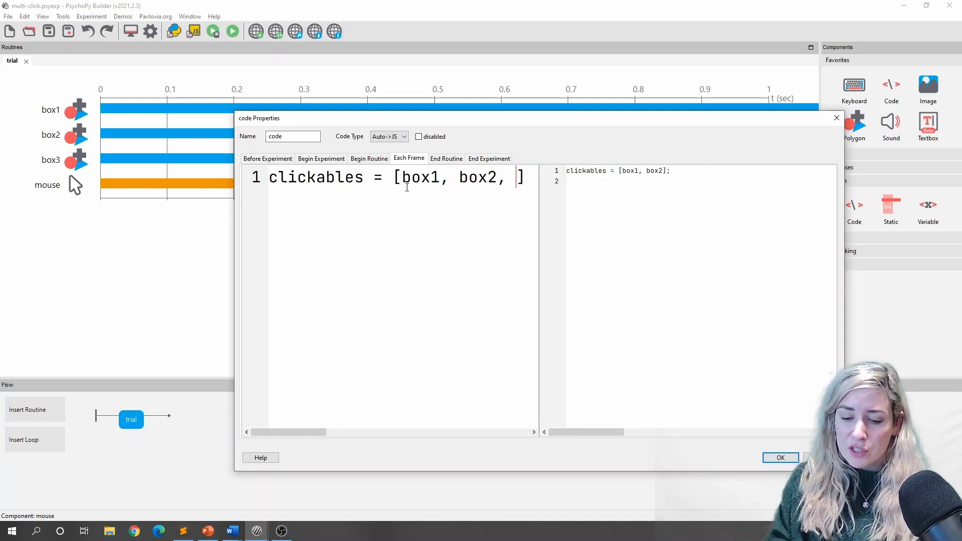
type("3")
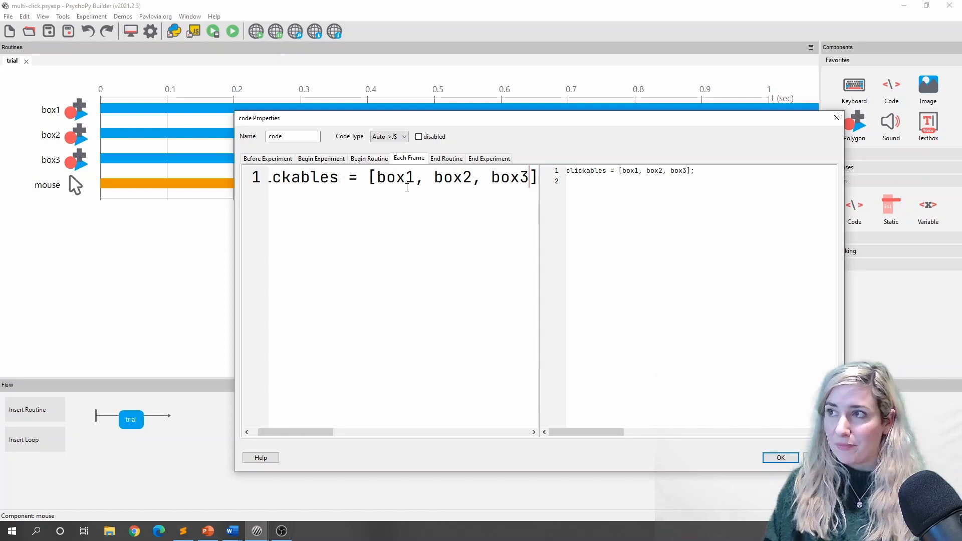
key("End")
scroll(407, 187, "down", 2)
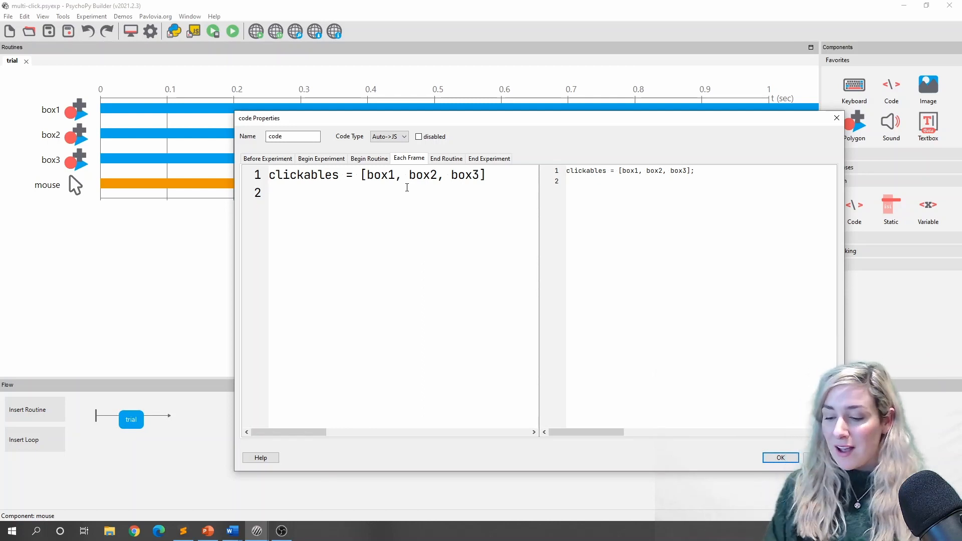
Below the list, leave a blank line and start the loop "for clickable in clcikables:"
key("Return")
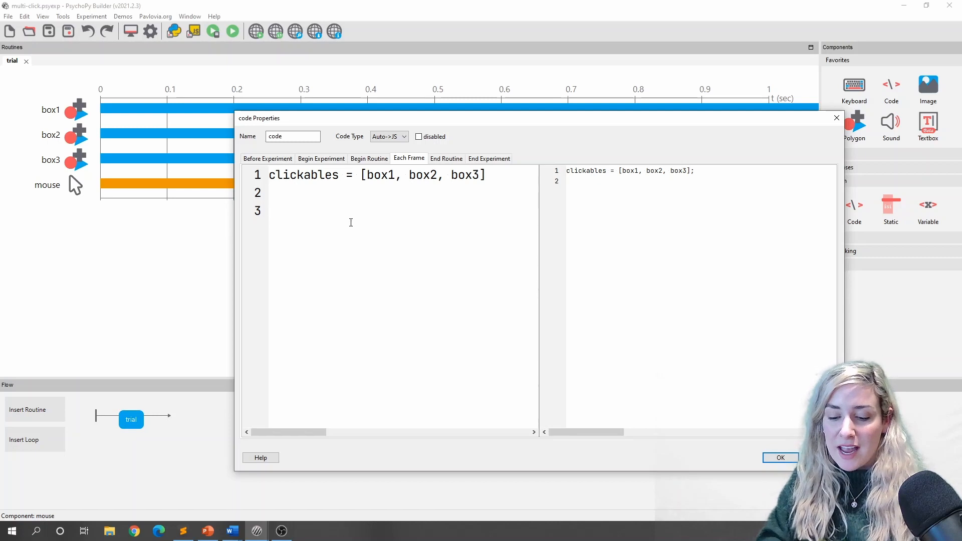
type("for clickab")
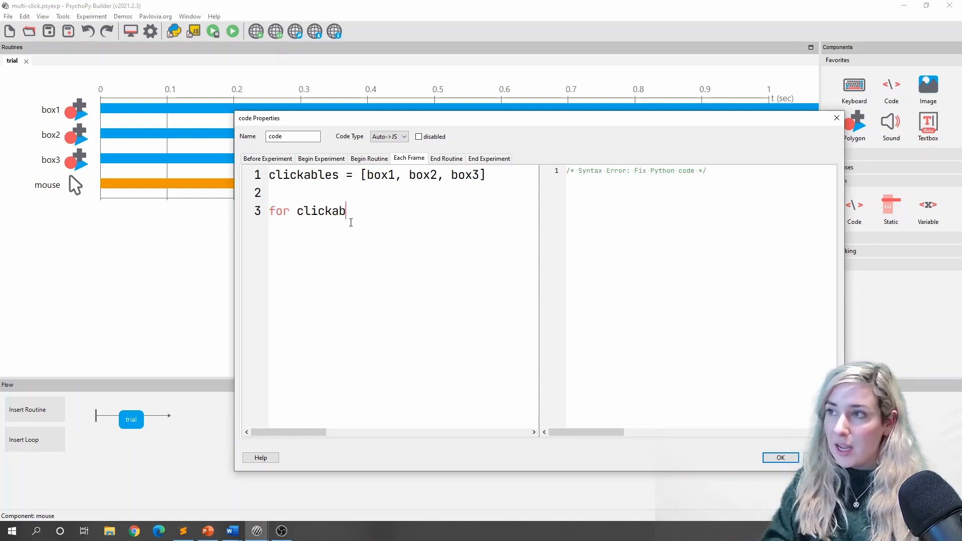
type("le in clcikables:")
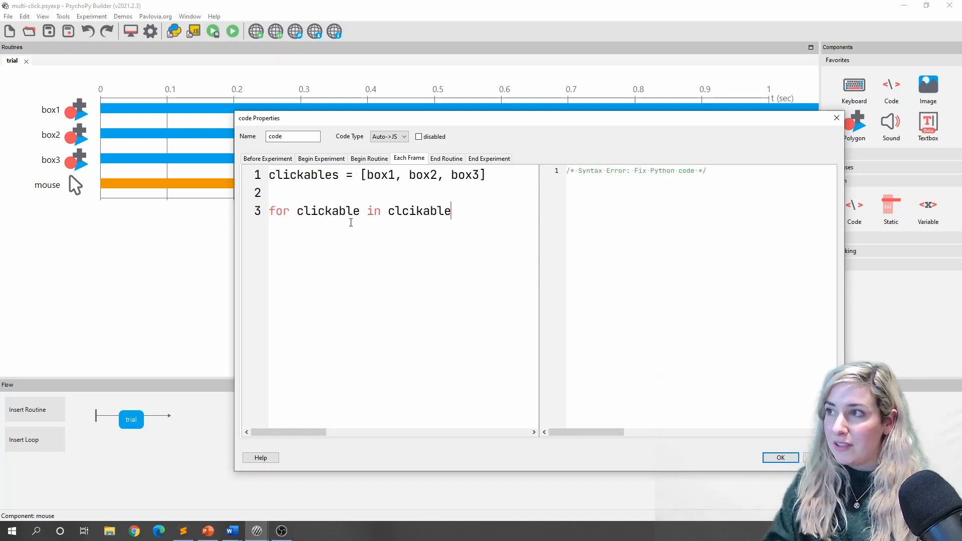
Inside the loop, add the condition "if mouse.isPressedIn(clickable):"
key("Return")
type("if mou")
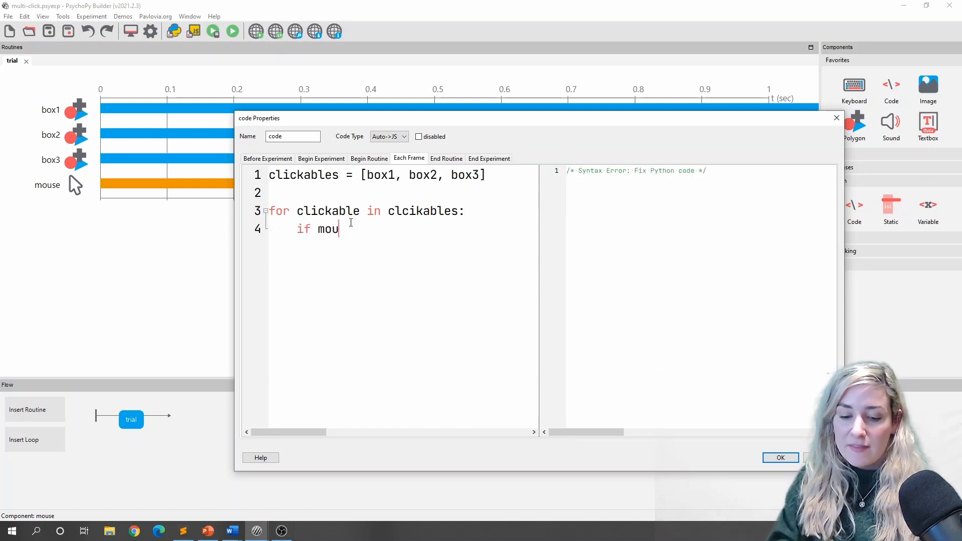
type("se.isPr")
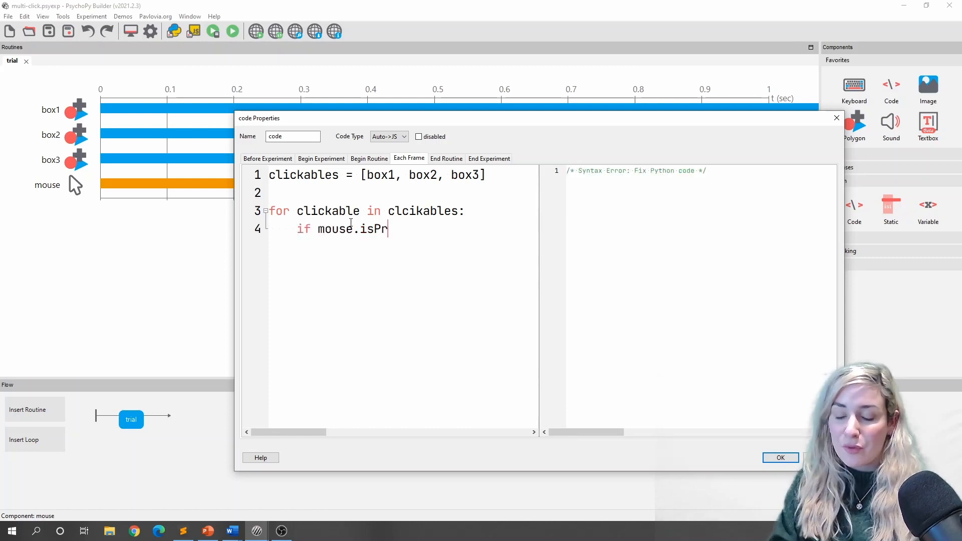
type("essedIn")
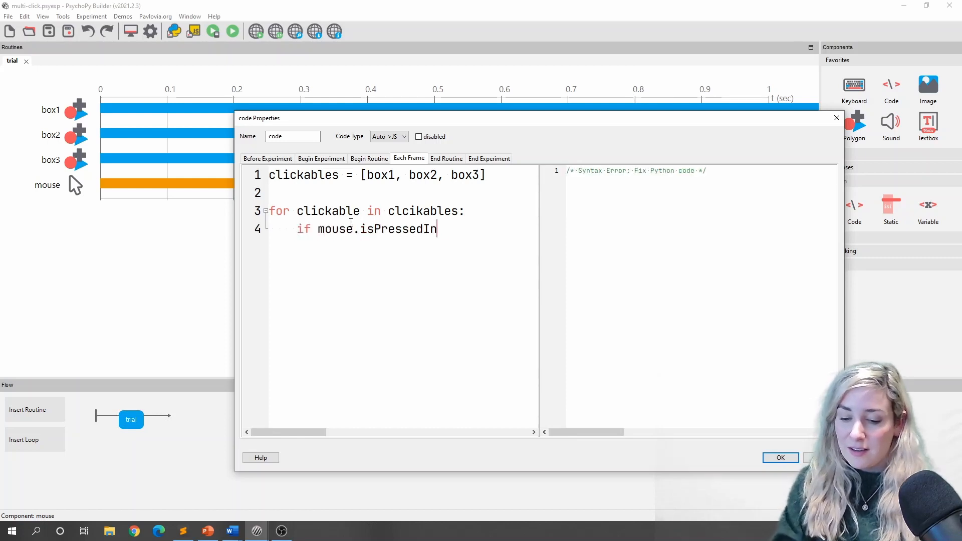
type("(clickable")
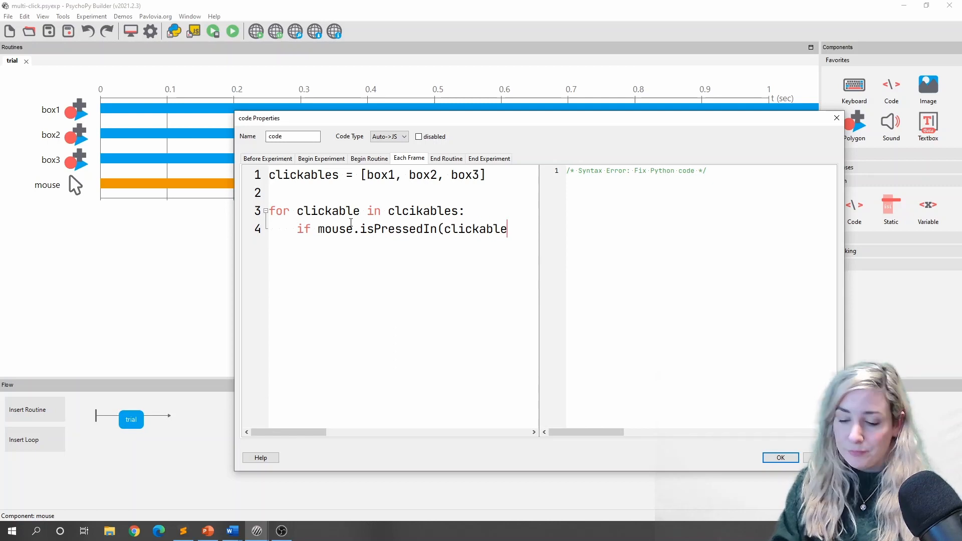
type("):")
key("Return")
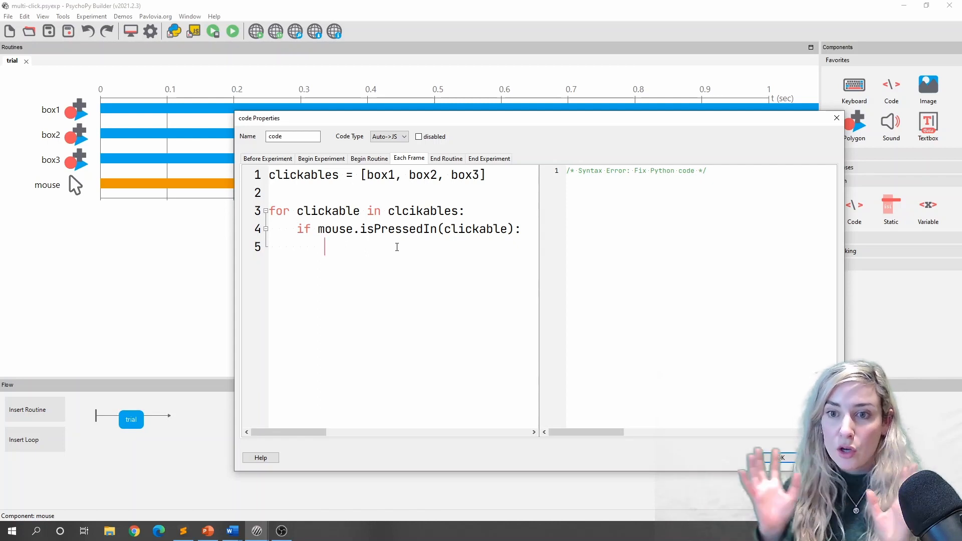
Under the condition, record the clicked stimulus name with clicked_things.append(clickable.name)
type("clicked_")
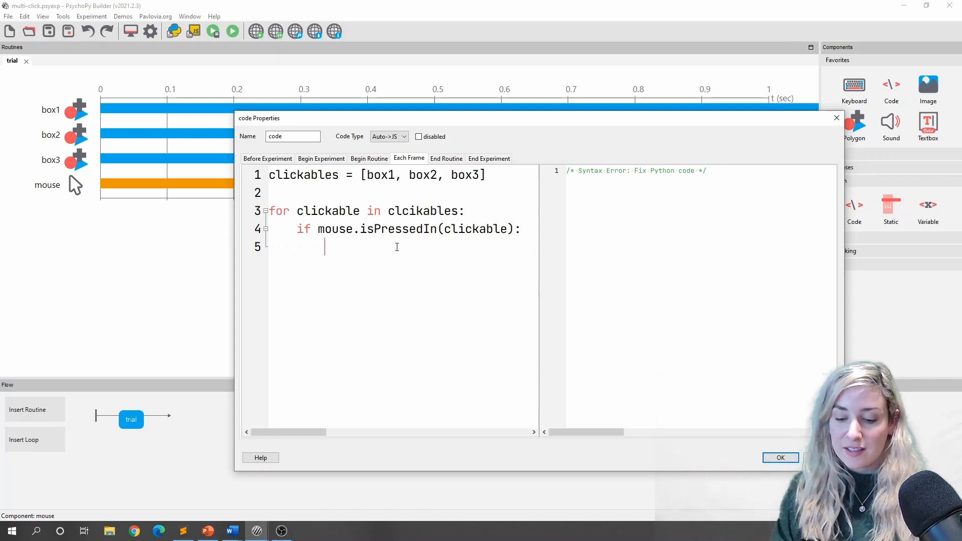
type("thing")
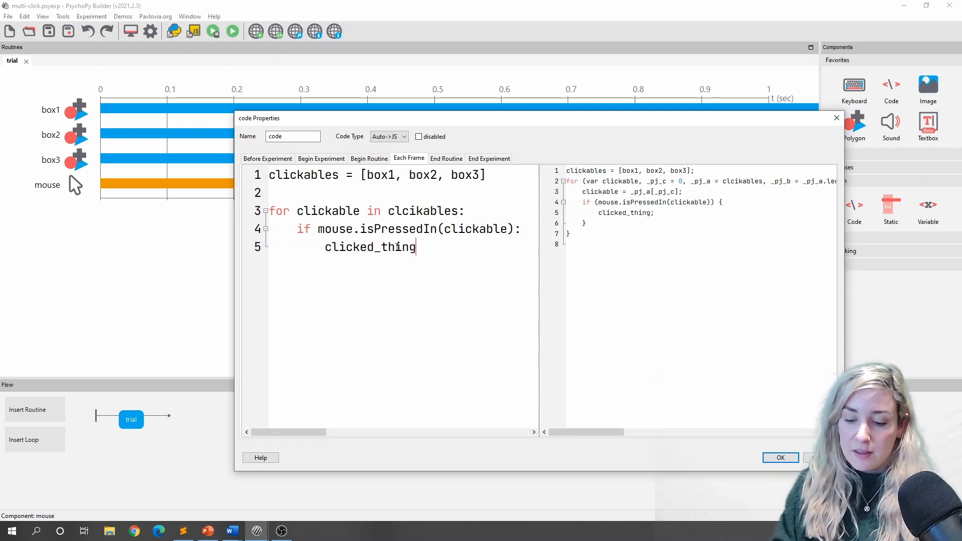
type("s.append(")
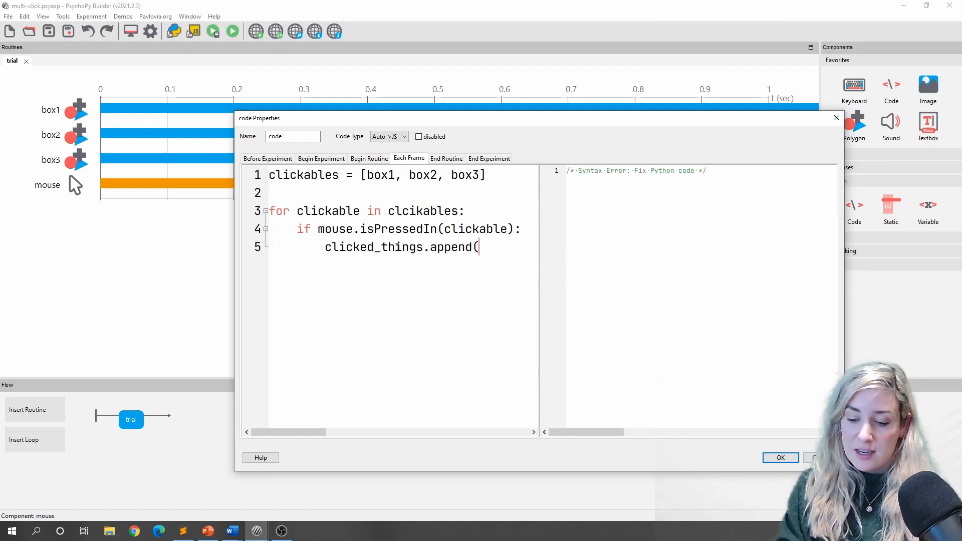
type("clickable.name)")
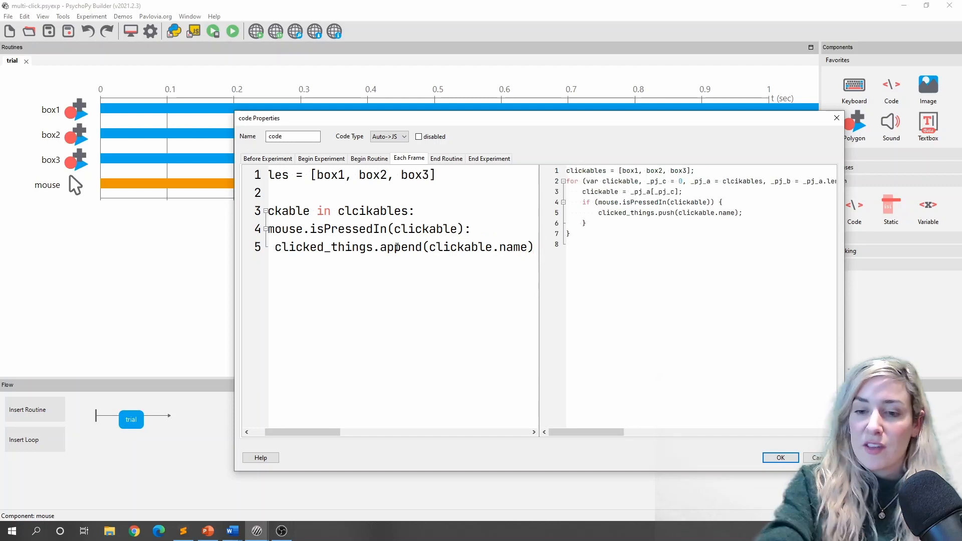
Insert the comment "# check if the mouse is pressed in any of the boxes" directly above the for loop
scroll(397, 246, "down", 1)
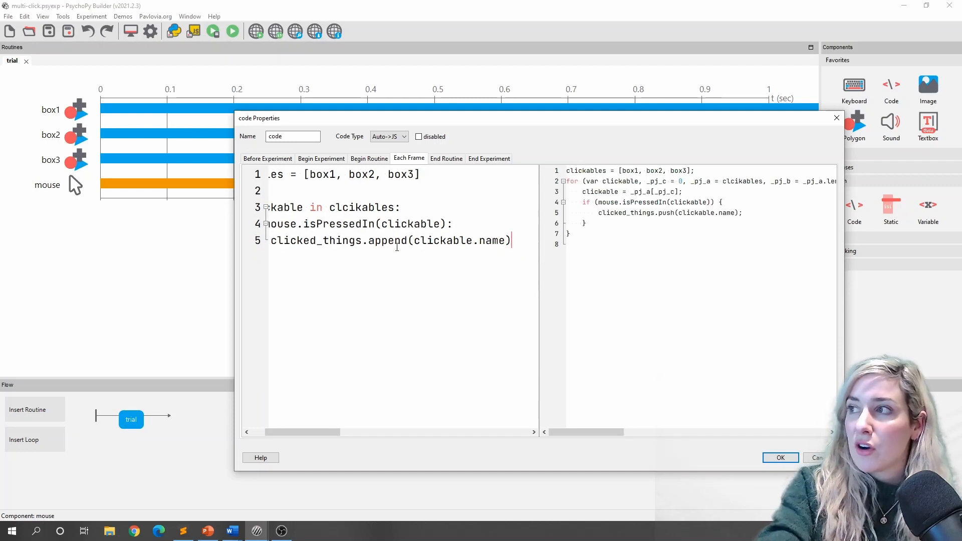
scroll(397, 246, "left", 3)
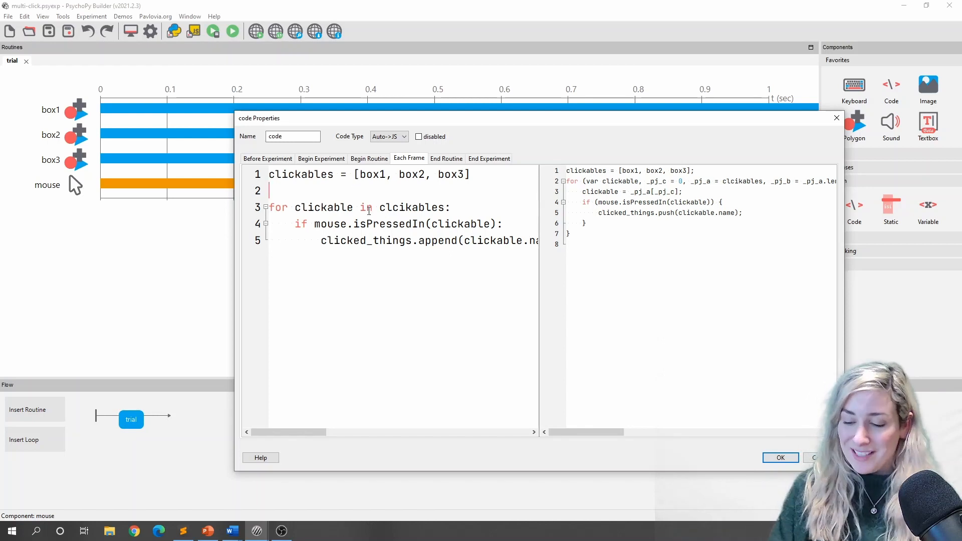
key("Return")
type("# ")
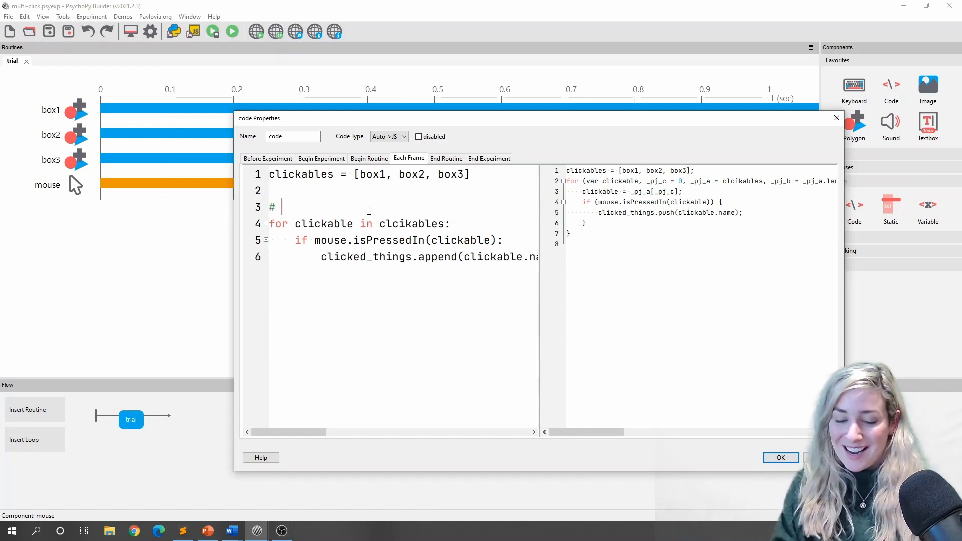
type("check if ")
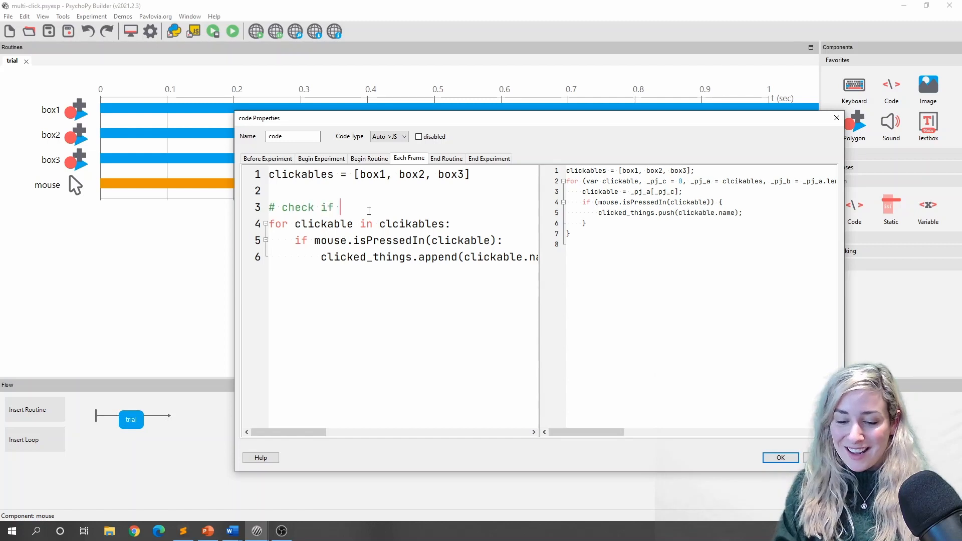
type("the mouse is pre")
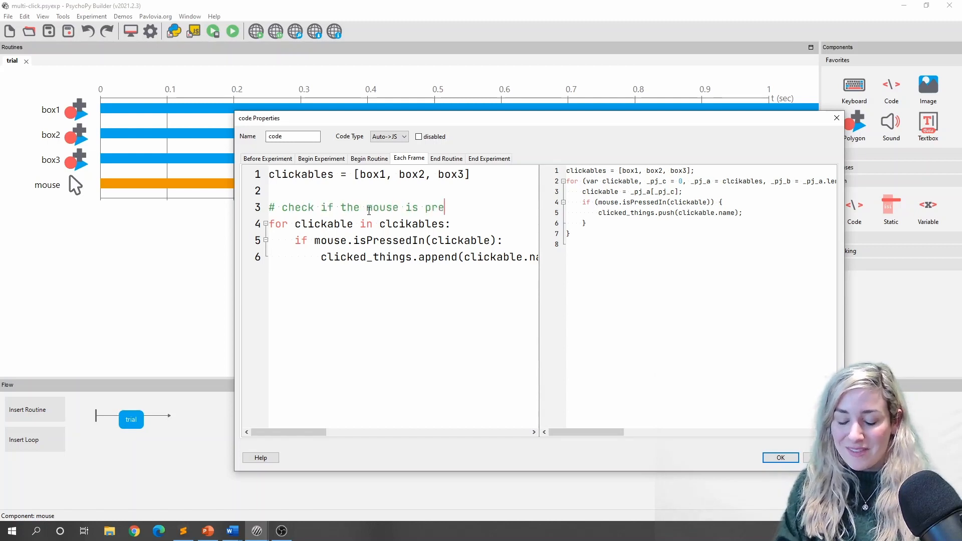
type("ssed in any of the boxes")
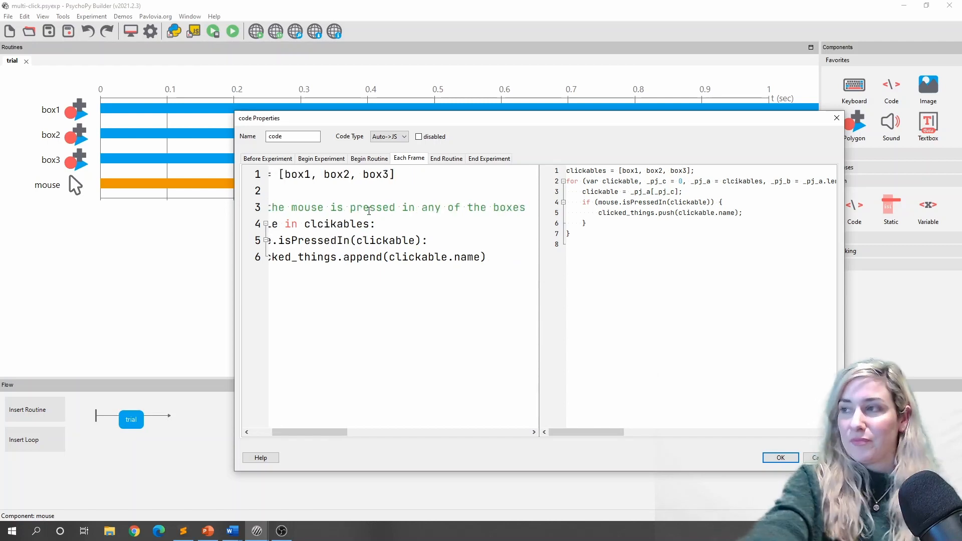
Below the first loop, leave a blank line and add the comment "# change the box to blue if clicked"
scroll(369, 211, "down", 3, "ctrl")
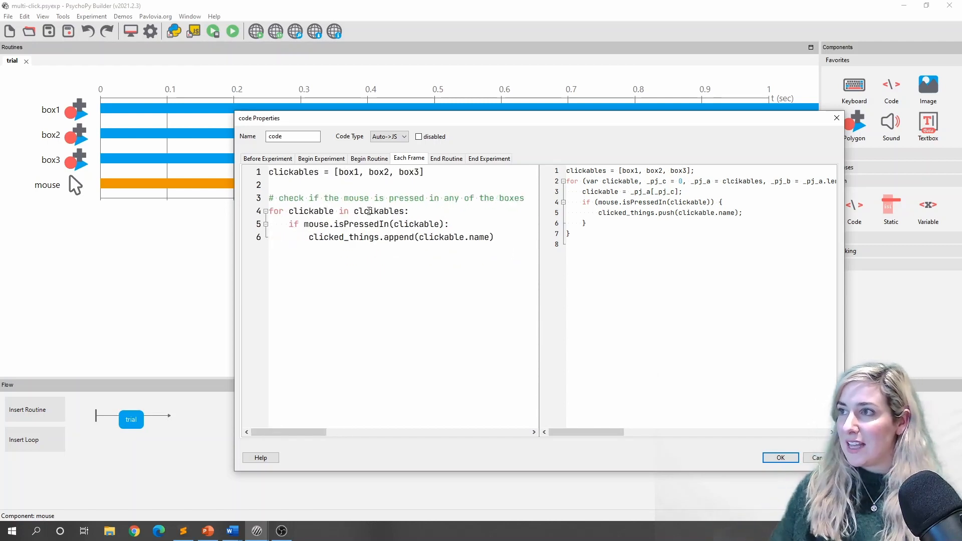
left_click(500, 242)
key("Return")
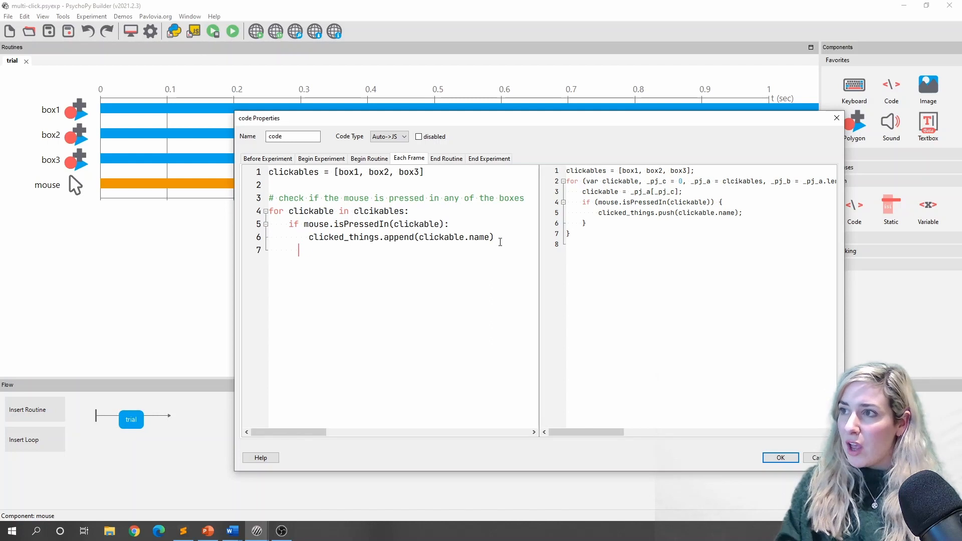
key("Return")
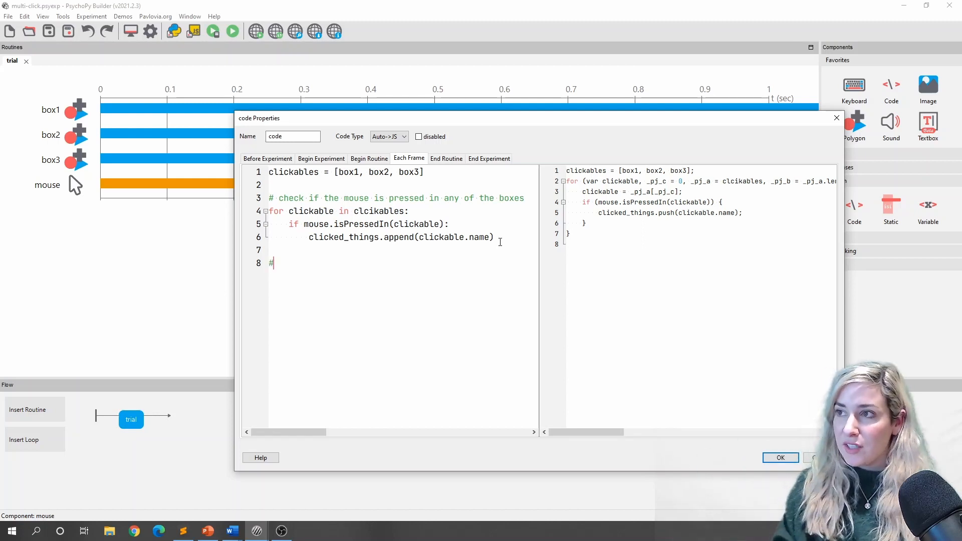
type("change the")
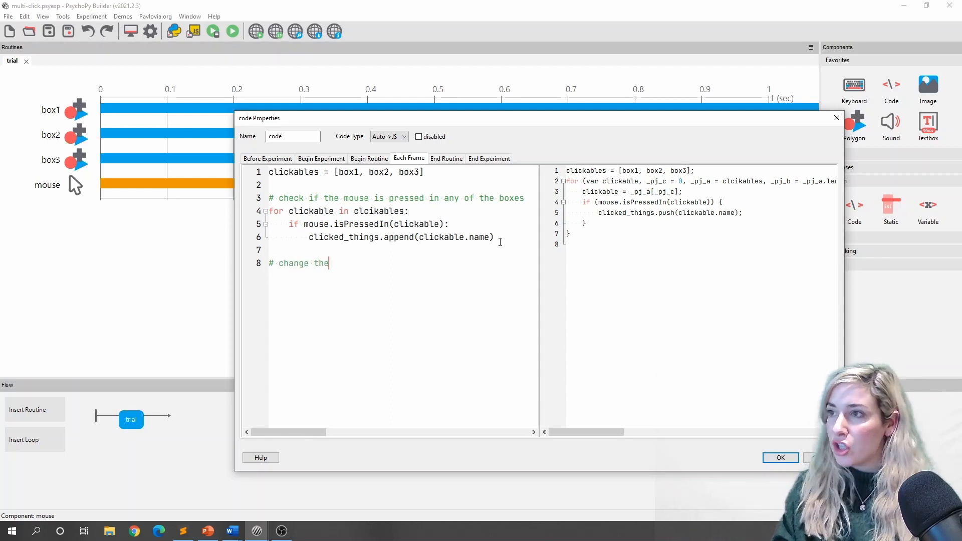
type(" box to blue ")
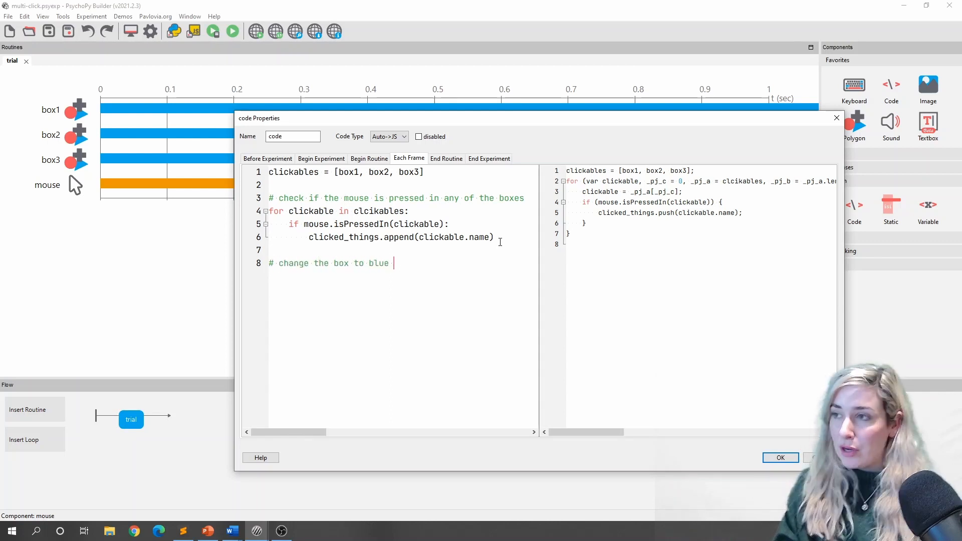
type("if clicked ")
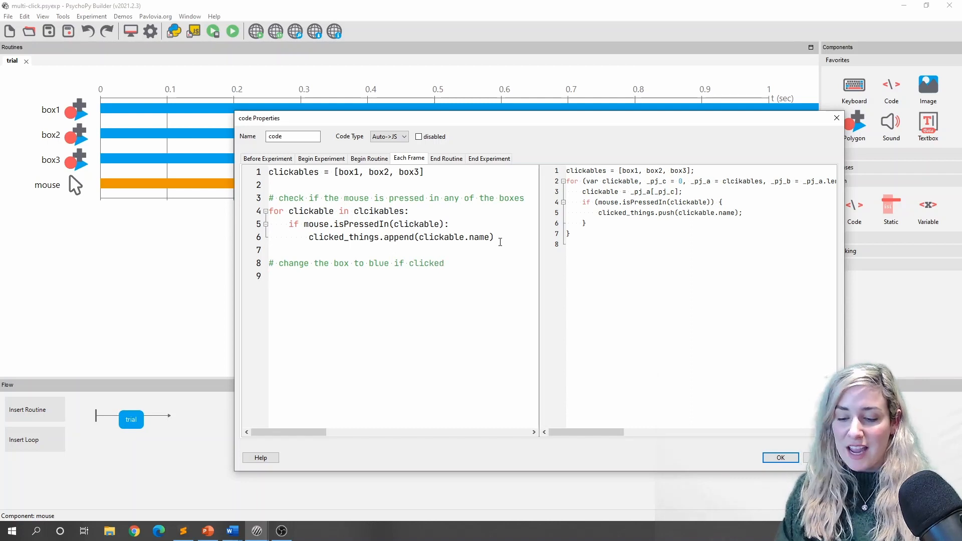
Under the new comment, write the loop "for clickable in clickables:" with the nested condition "if clickable.name in clicked_things:"
type("for clickab")
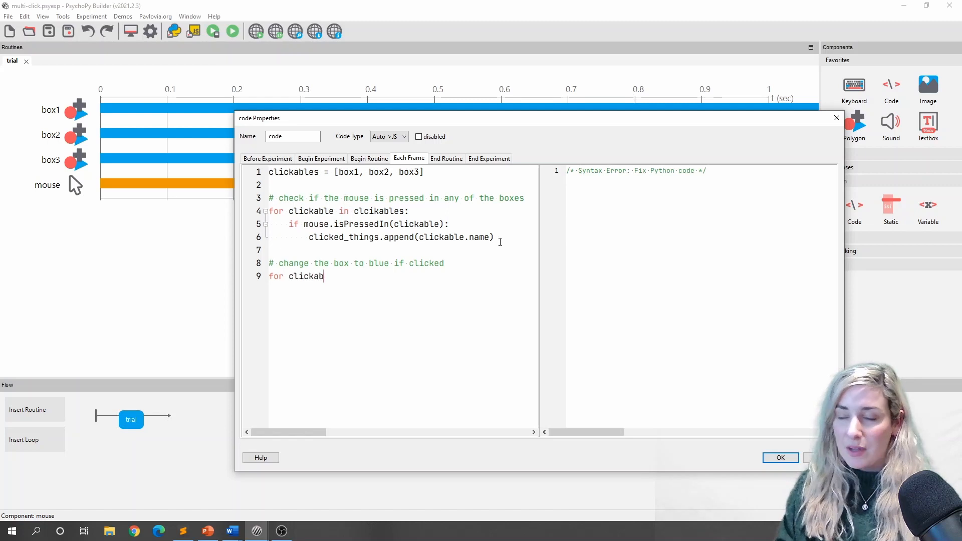
type("le in clickable")
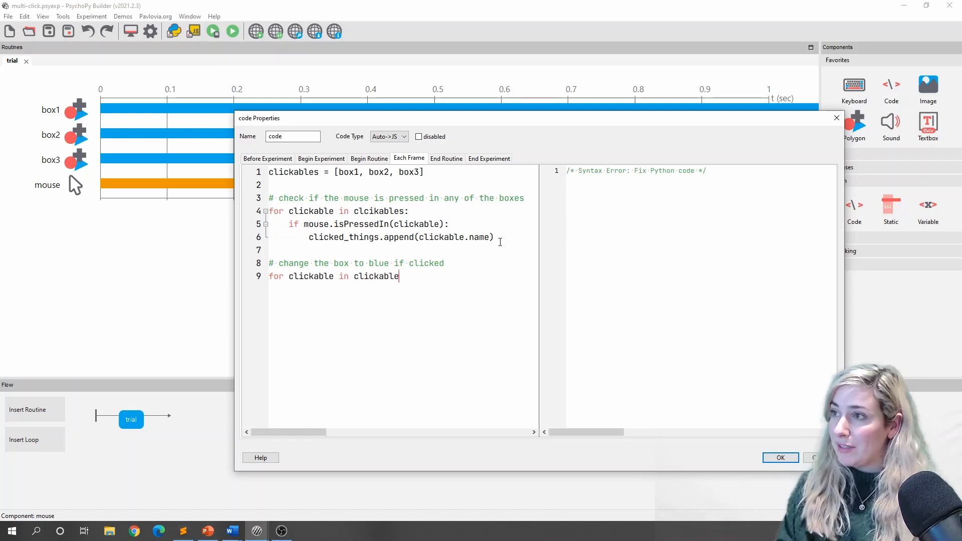
type("s:")
key("Return")
type("if cl")
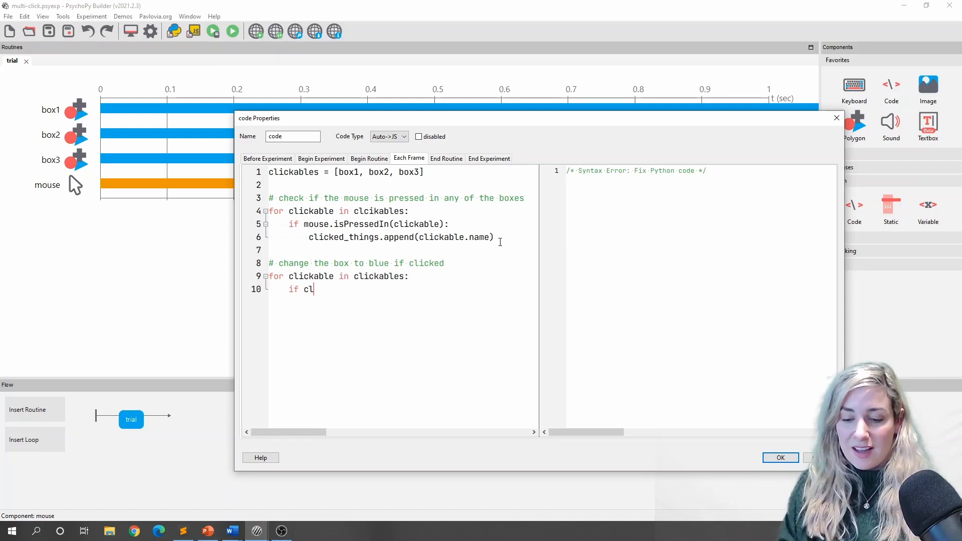
type("ickable.name")
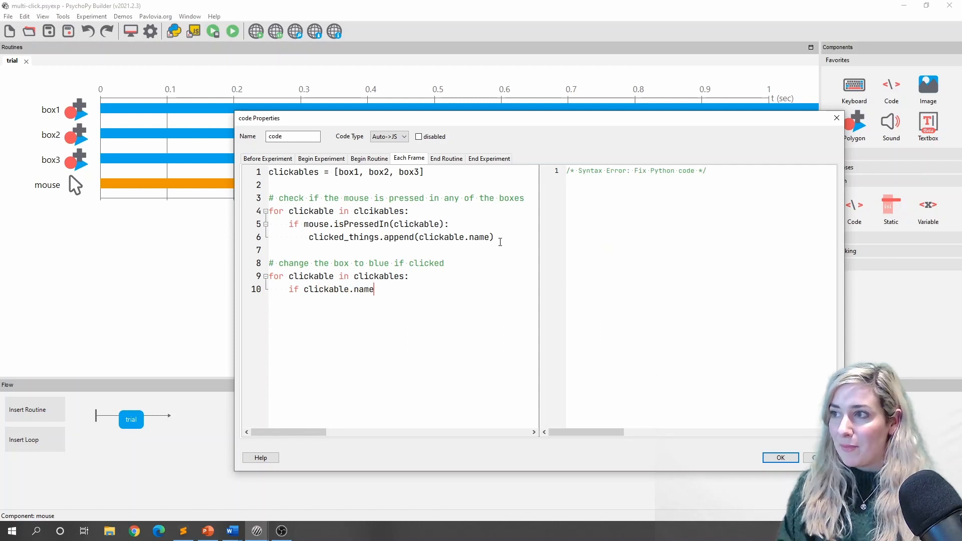
type(" in clicked")
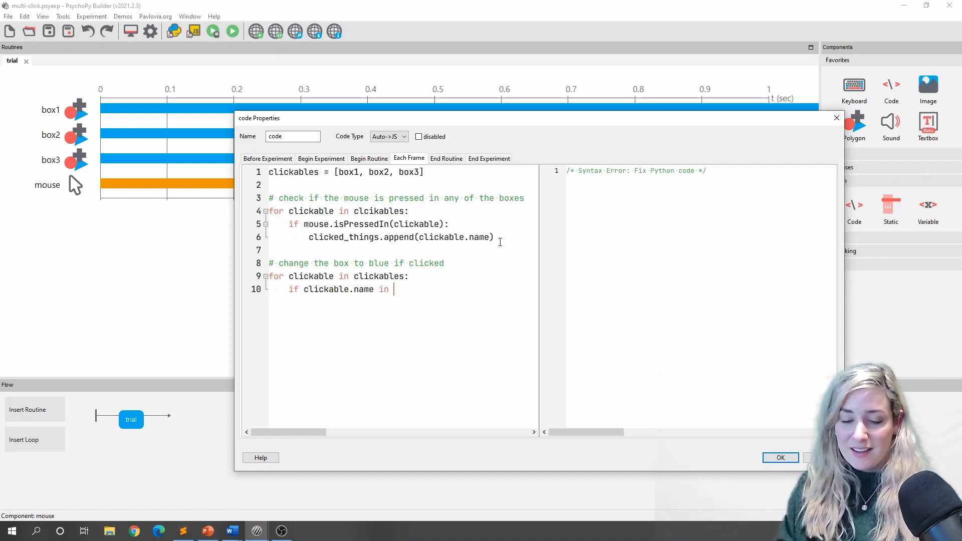
type("_things")
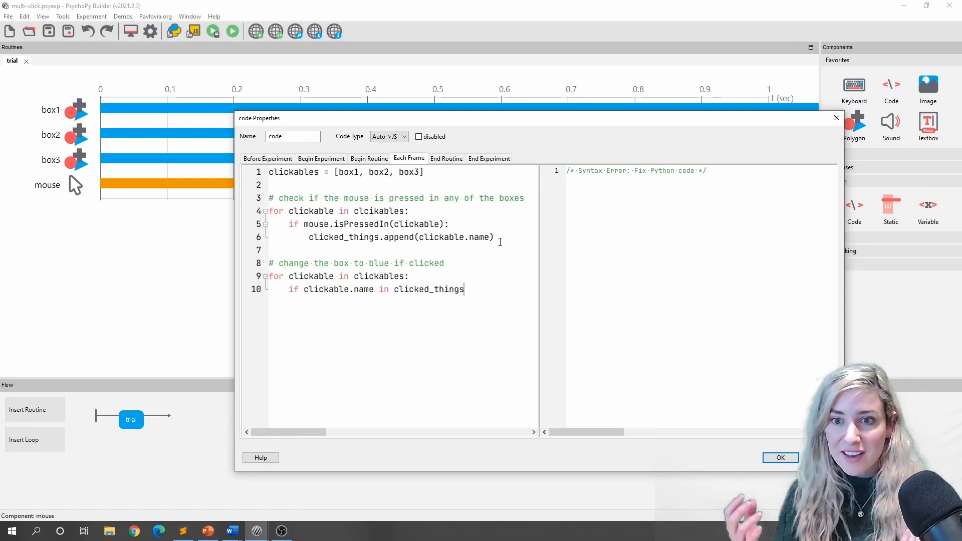
type(":")
Inside the condition, set clickable.color = 'blue' and accept the code component
key("Return")
type("clic")
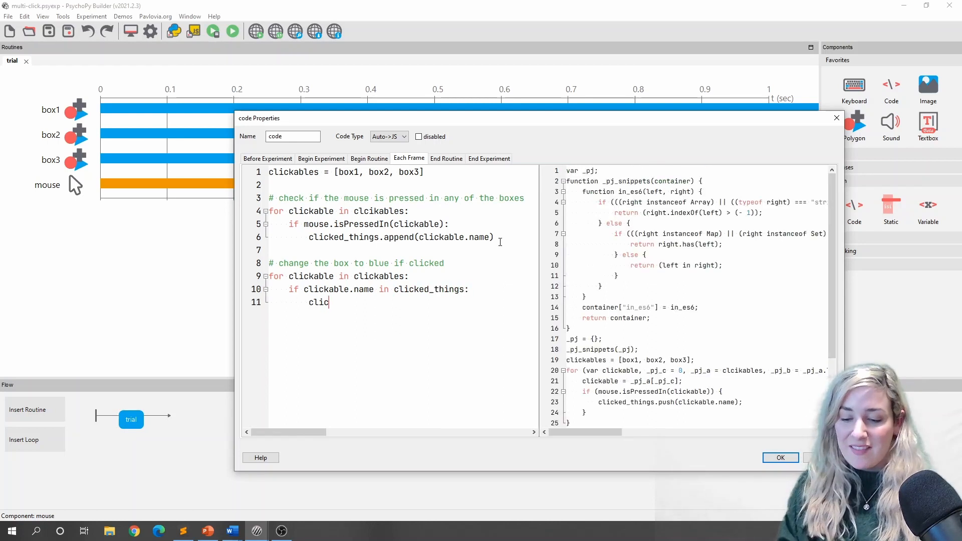
type("kable.color = ")
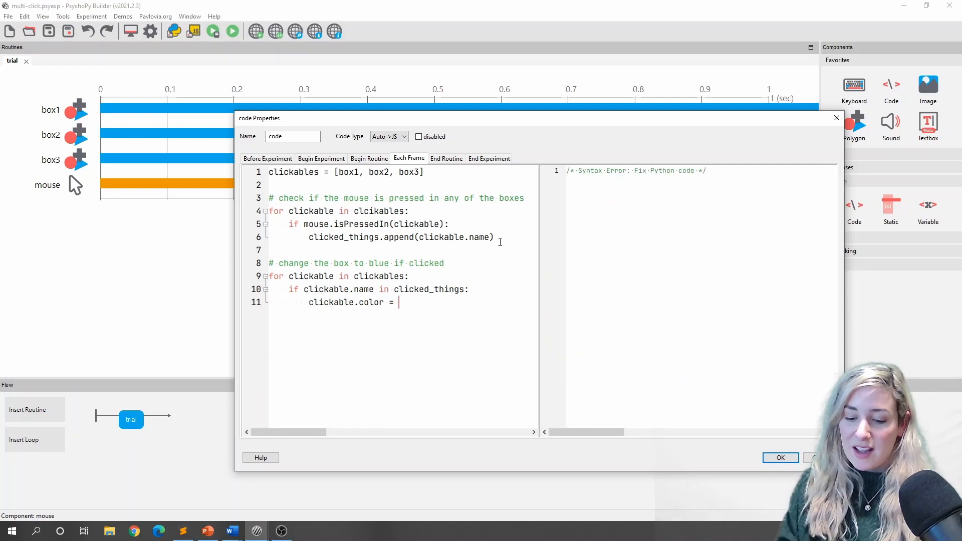
type("'blue'")
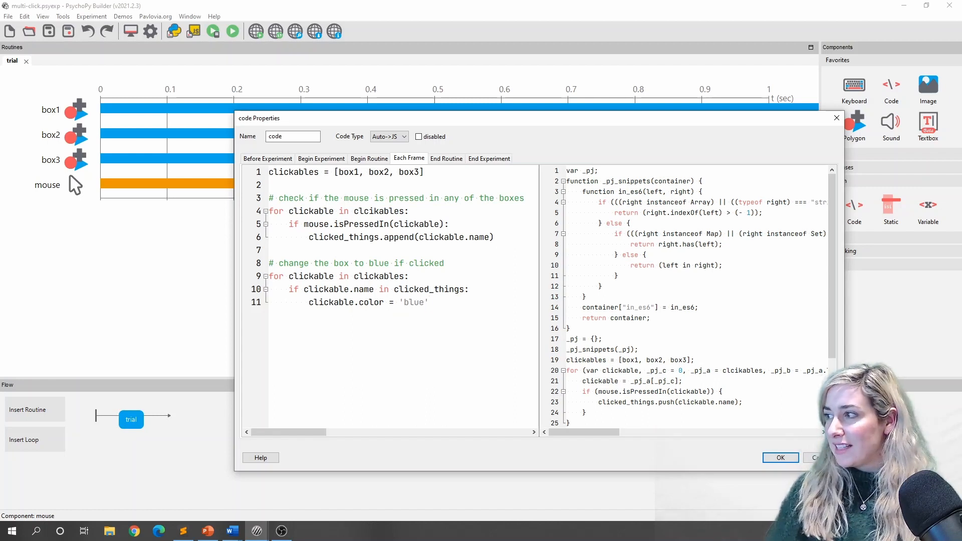
left_click(776, 460)
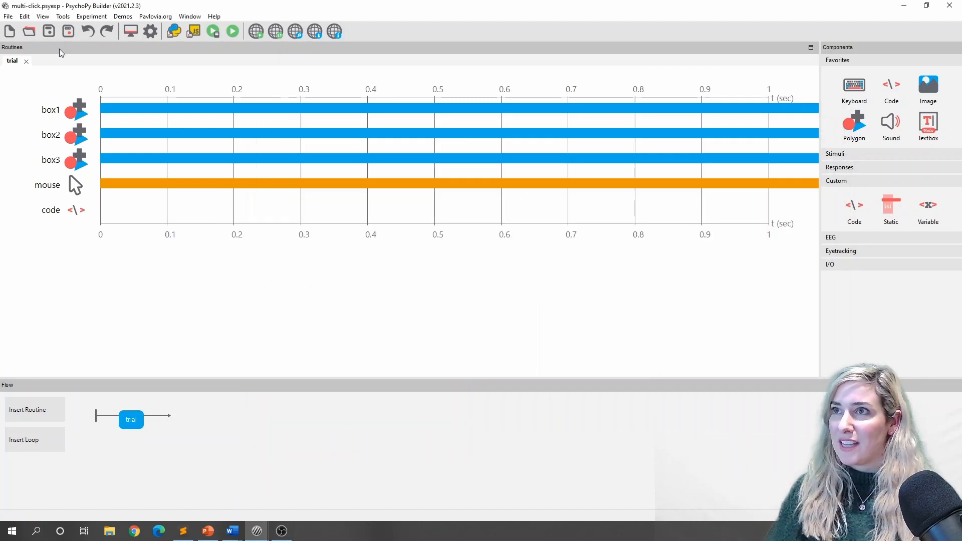
Run the experiment and examine the undefined name in the output's error traceback
left_click(233, 32)
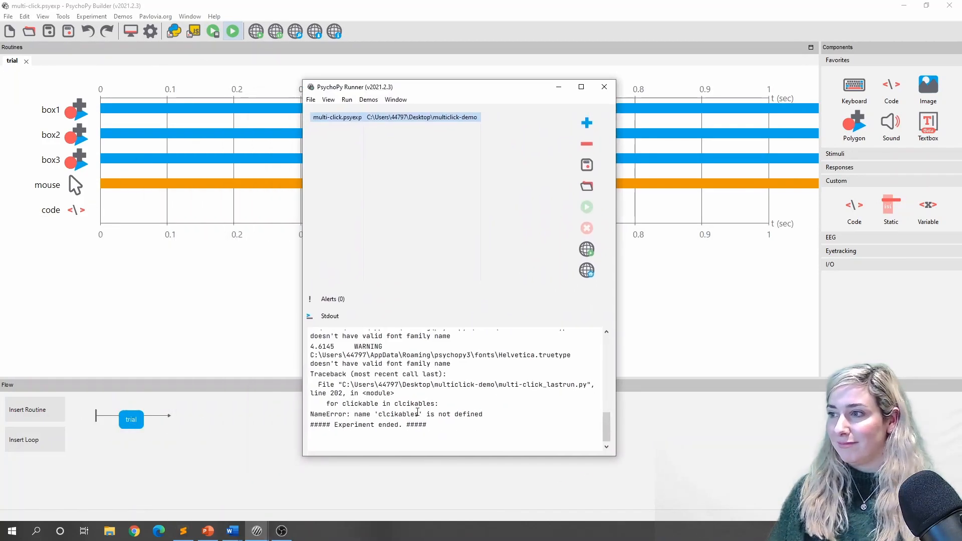
left_click_drag(415, 414, 383, 414)
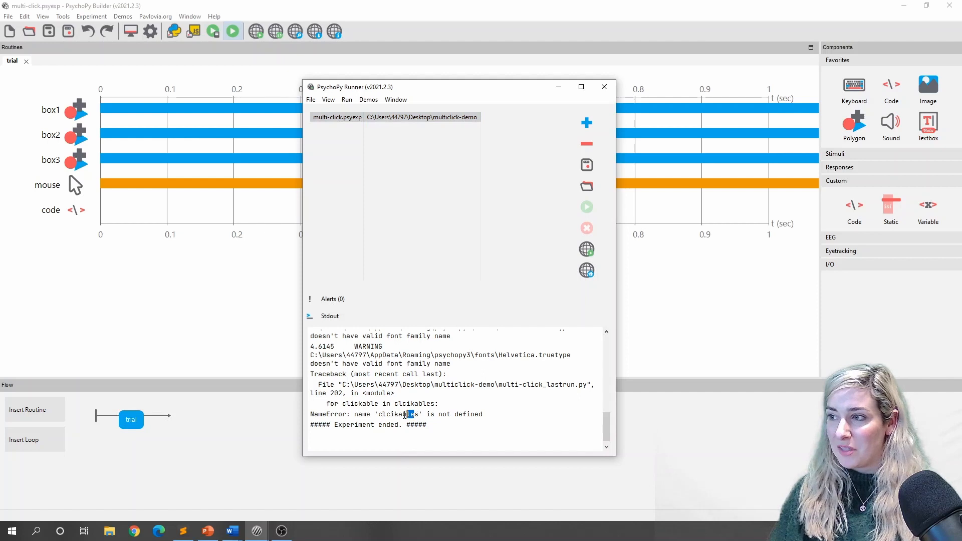
left_click_drag(414, 415, 378, 415)
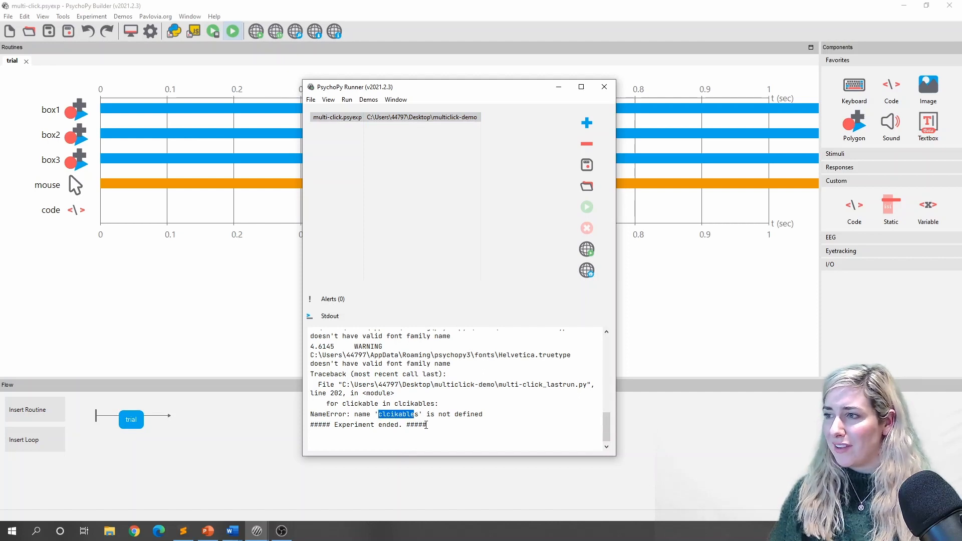
In the Each Frame code, replace the list name in both for loops with clickables copied from the list definition, and accept the component
left_click(77, 212)
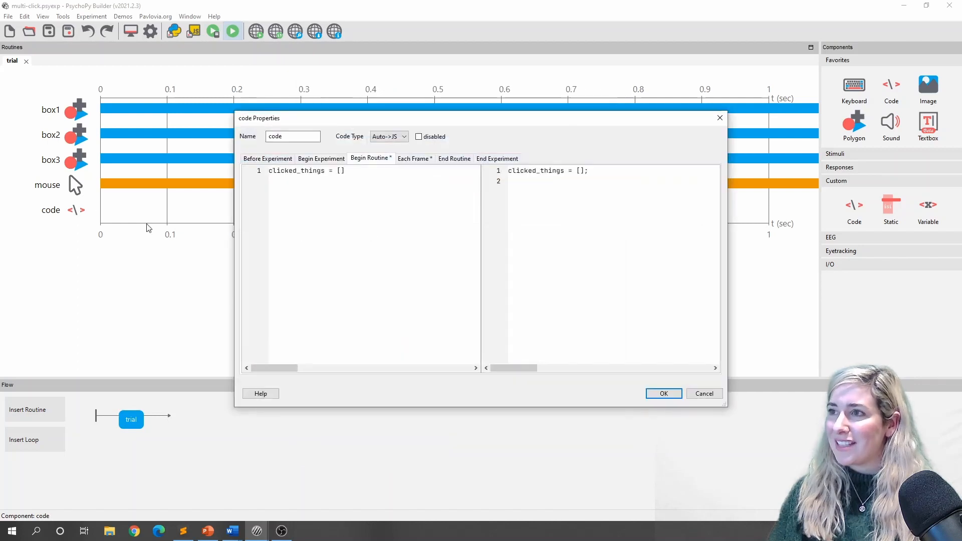
left_click(403, 158)
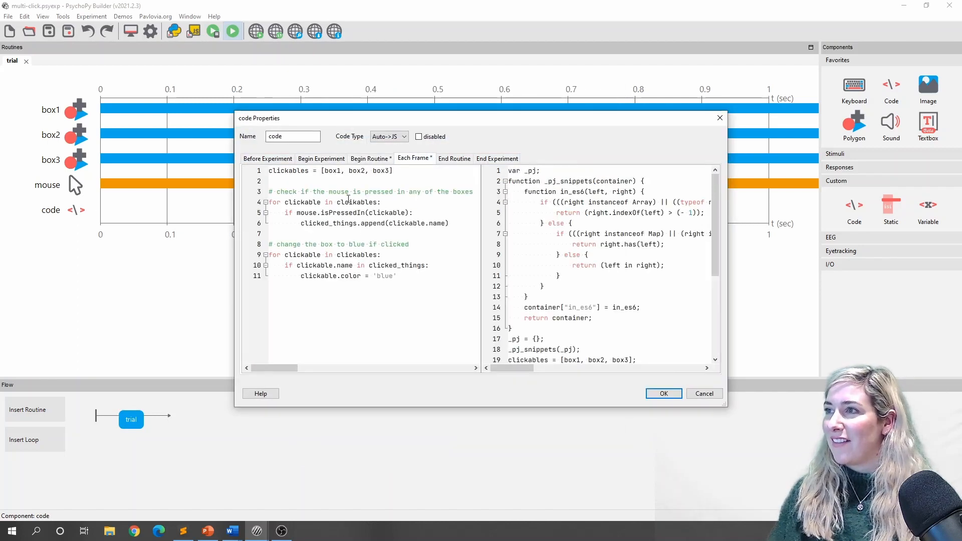
double_click(304, 171)
key("ctrl+c")
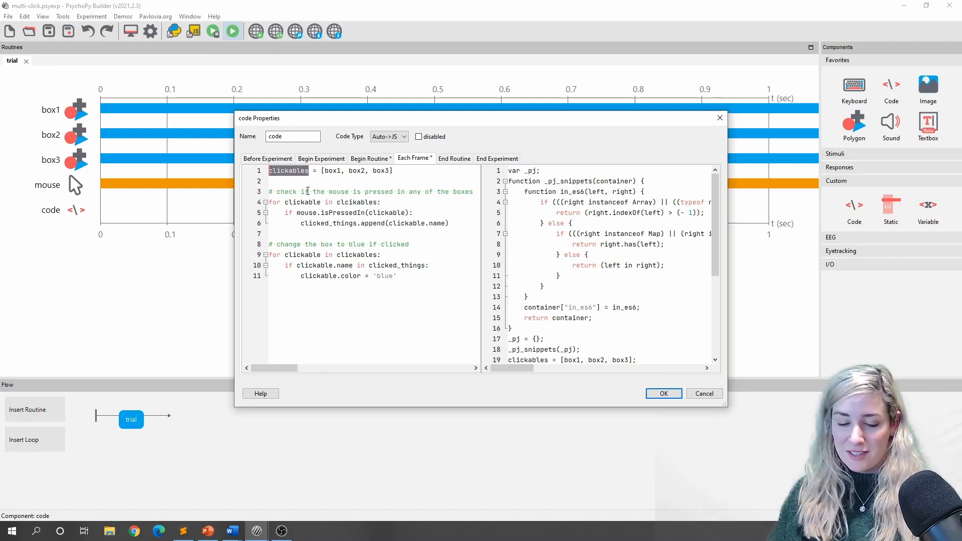
left_click_drag(379, 202, 336, 203)
key("ctrl+v")
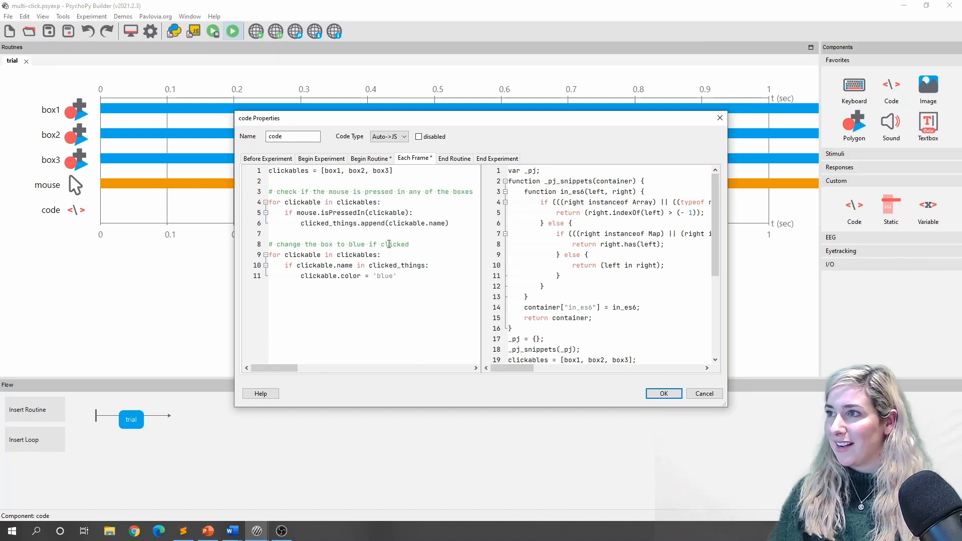
left_click_drag(379, 255, 336, 255)
key("ctrl+v")
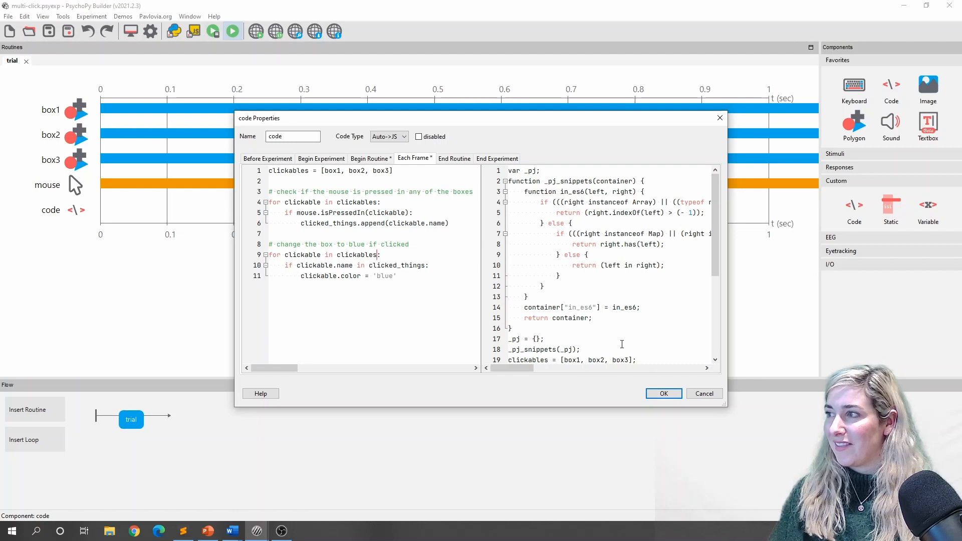
left_click(665, 394)
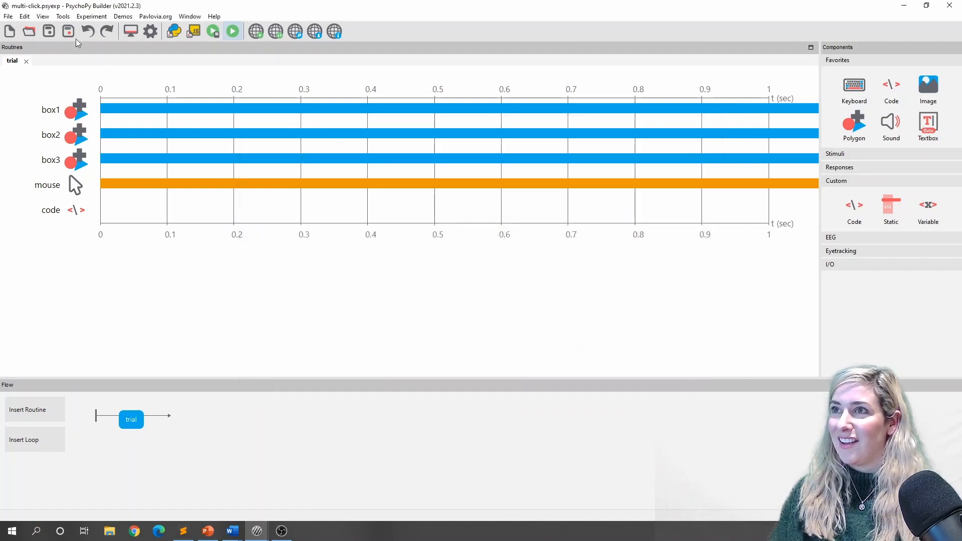
Run the experiment again and test the response by selecting the left, right and middle boxes in turn
left_click(231, 32)
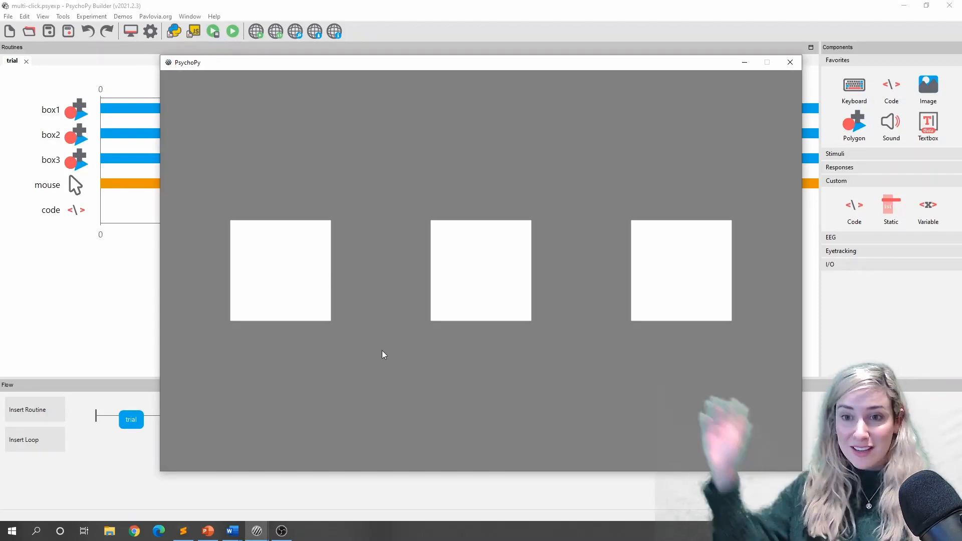
left_click(273, 269)
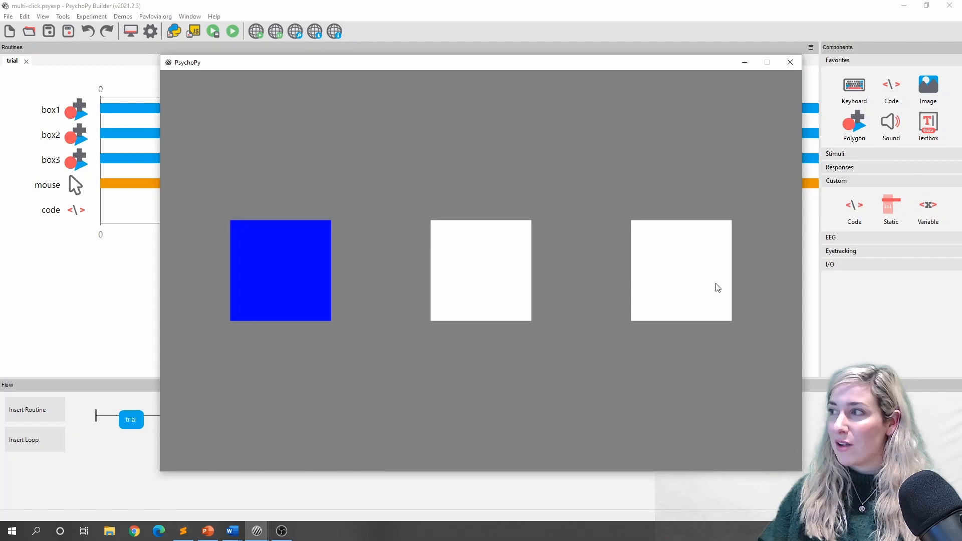
left_click(718, 288)
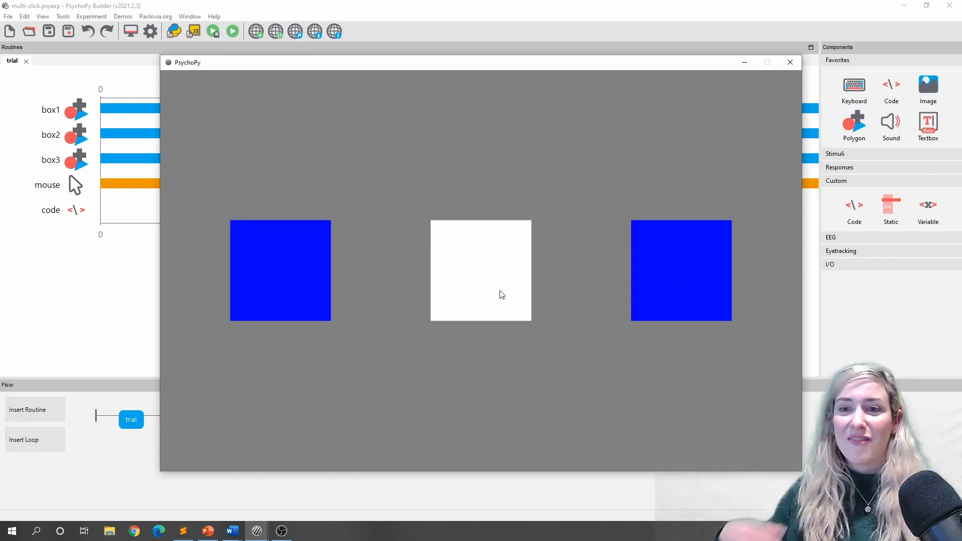
left_click(502, 295)
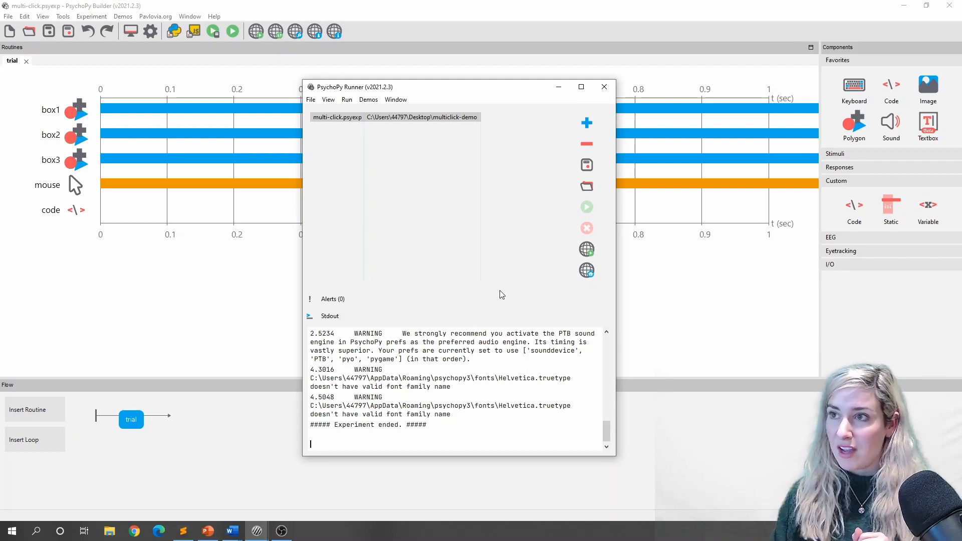
In the code component's Each Frame code, initialise the counter clickedN = 0 just before the loop that turns boxes blue
left_click(107, 208)
double_click(76, 210)
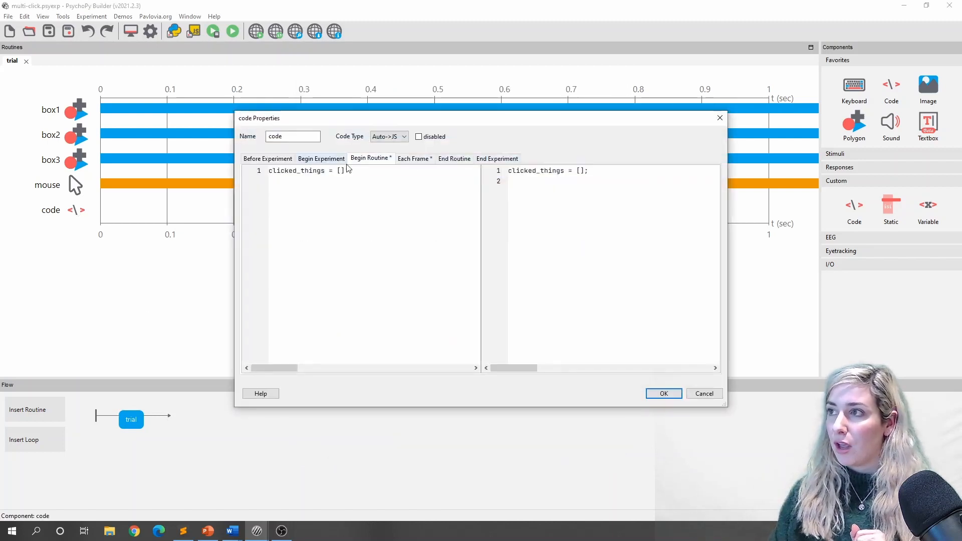
left_click(414, 158)
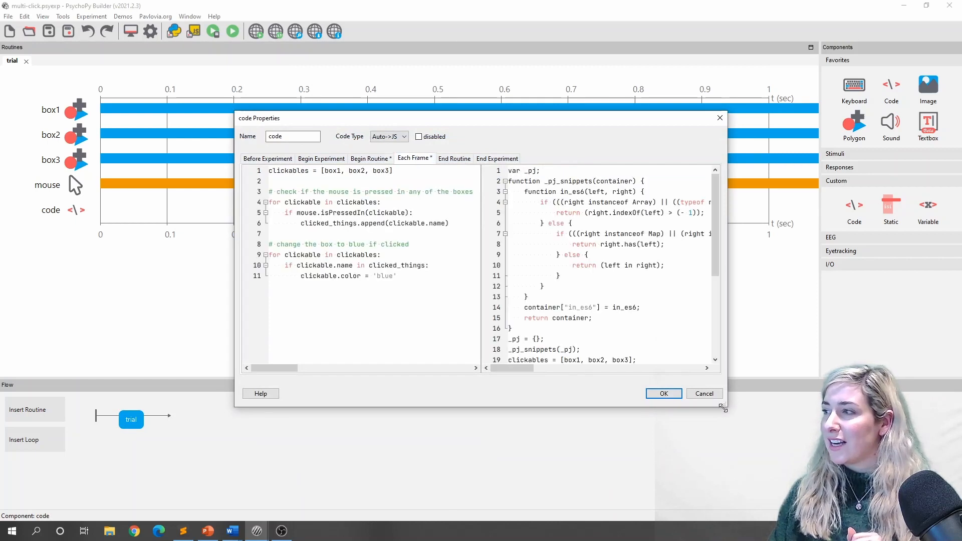
left_click_drag(724, 404, 821, 464)
scroll(471, 288, "up", 4, "ctrl")
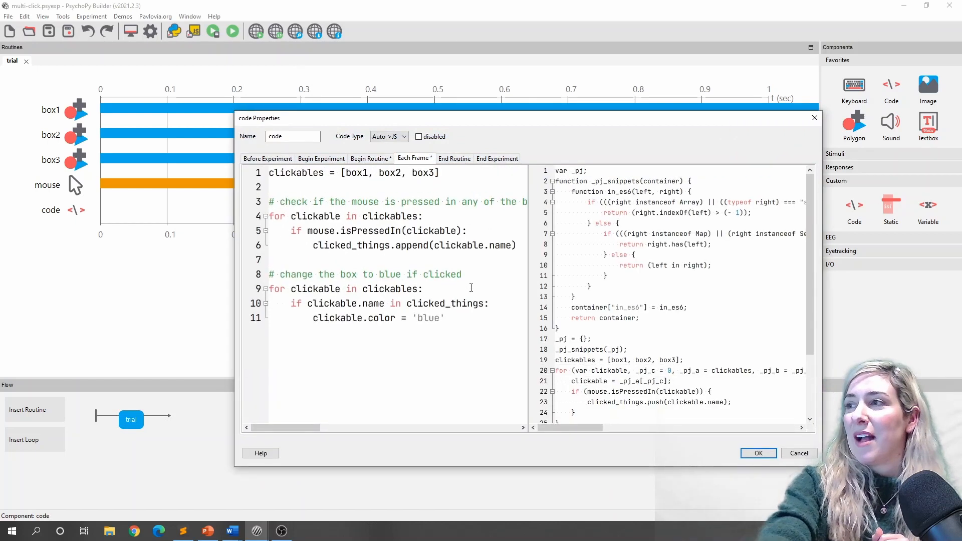
scroll(471, 288, "down", 4, "ctrl")
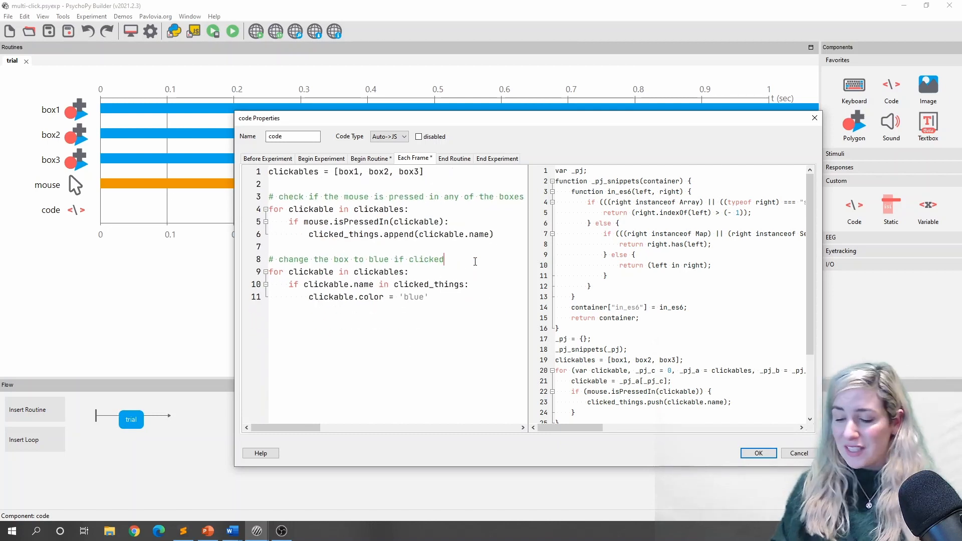
key("Return")
type("clicked")
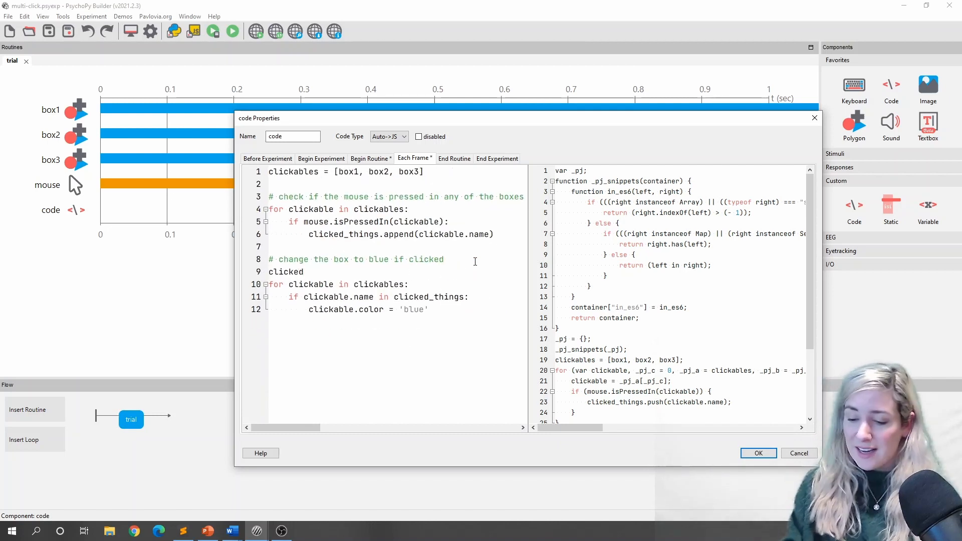
type("N = 0")
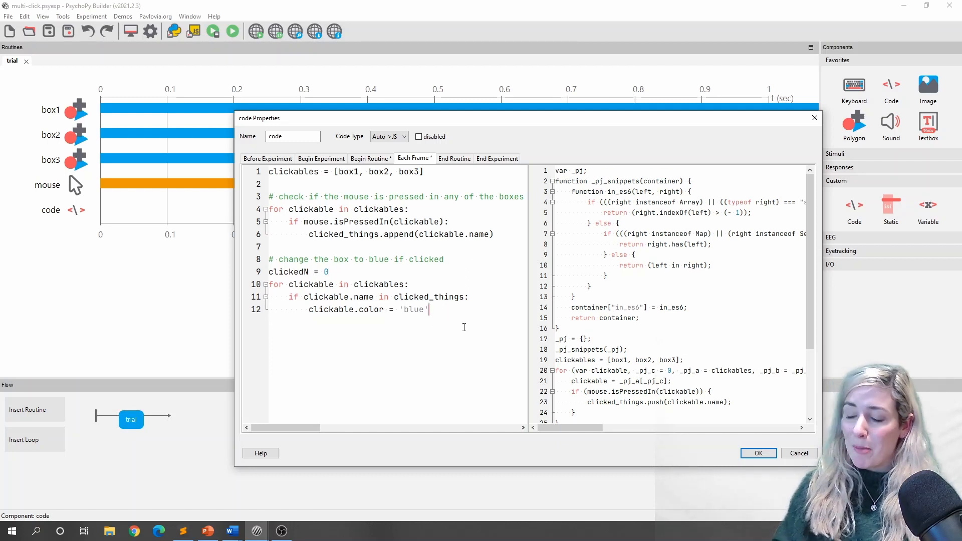
Inside the condition that colours the box blue, increment the counter with clickedN += 1
key("Return")
type("clicke")
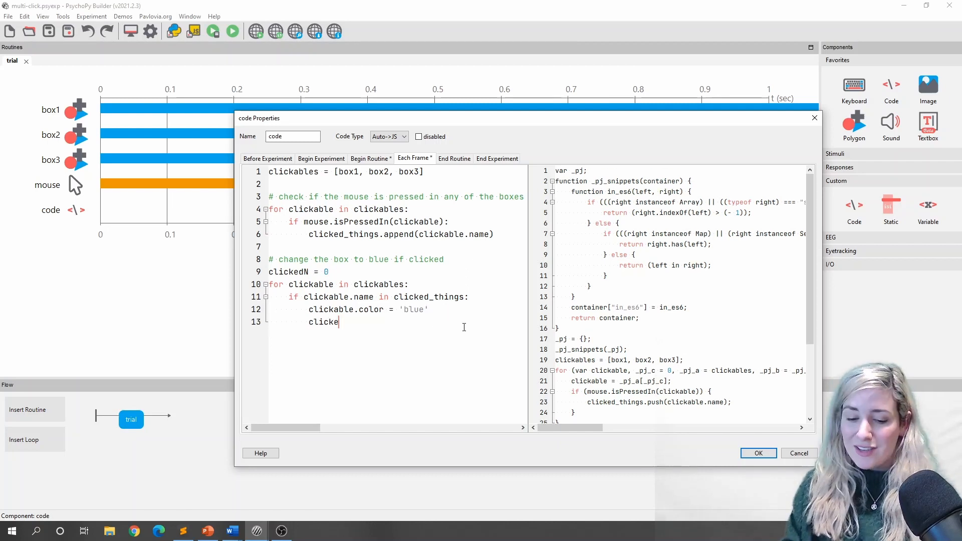
type("dN += 1")
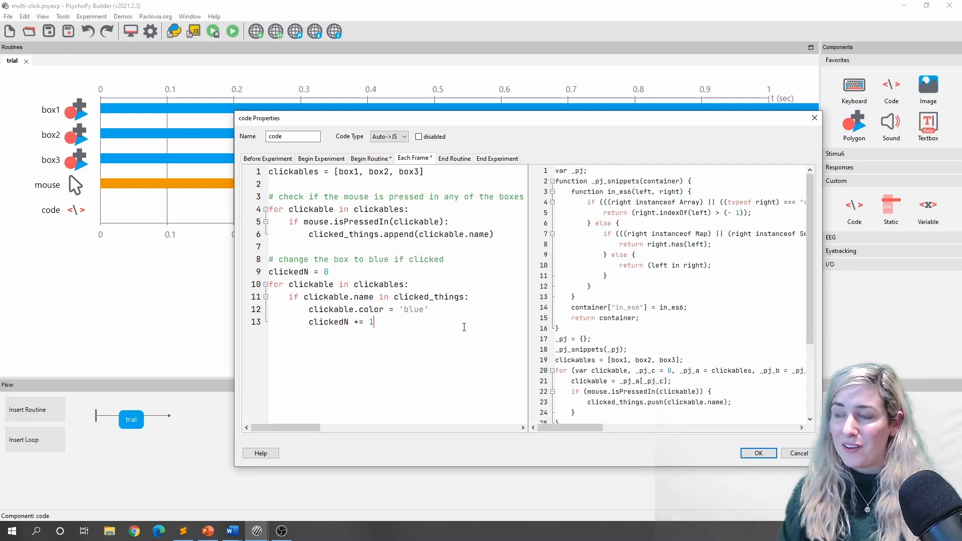
Below the loop, add an unindented condition reading if clickedN == 2:
key("Return")
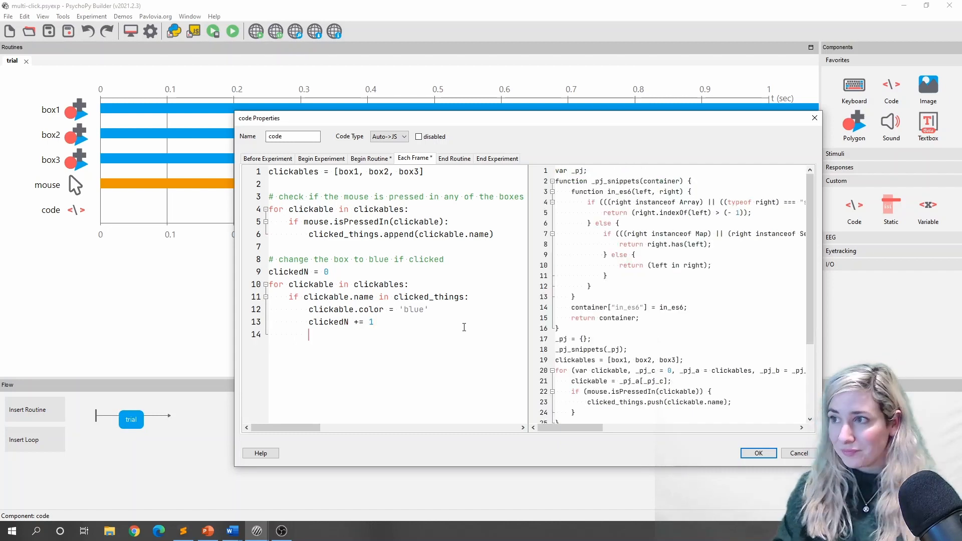
key("BackSpace")
key("BackSpace")
key("BackSpace")
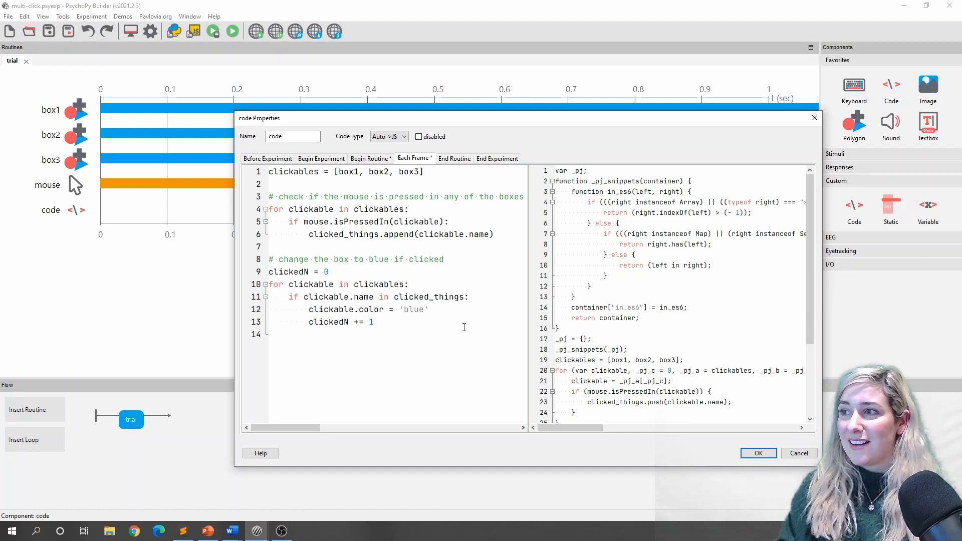
key("Return")
key("Return")
type("if clicked")
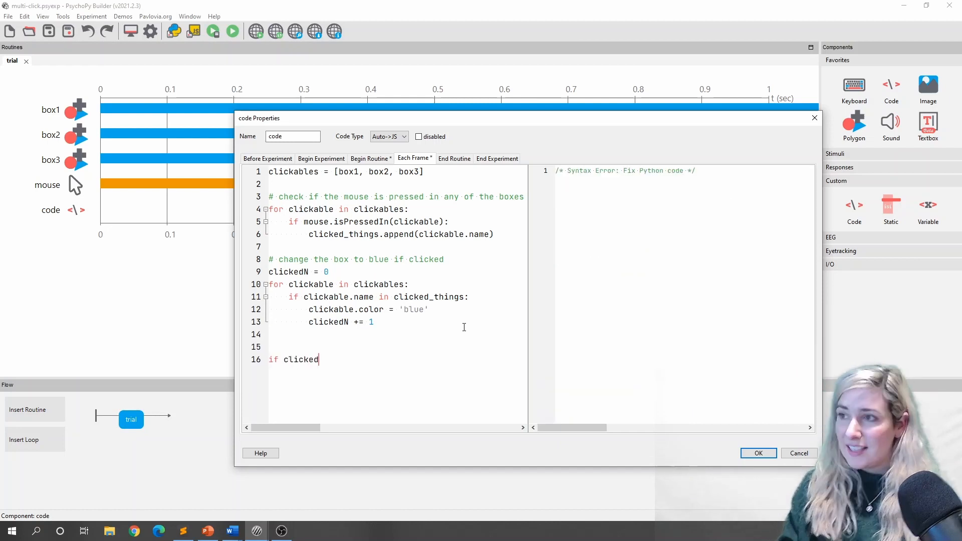
type("N == ")
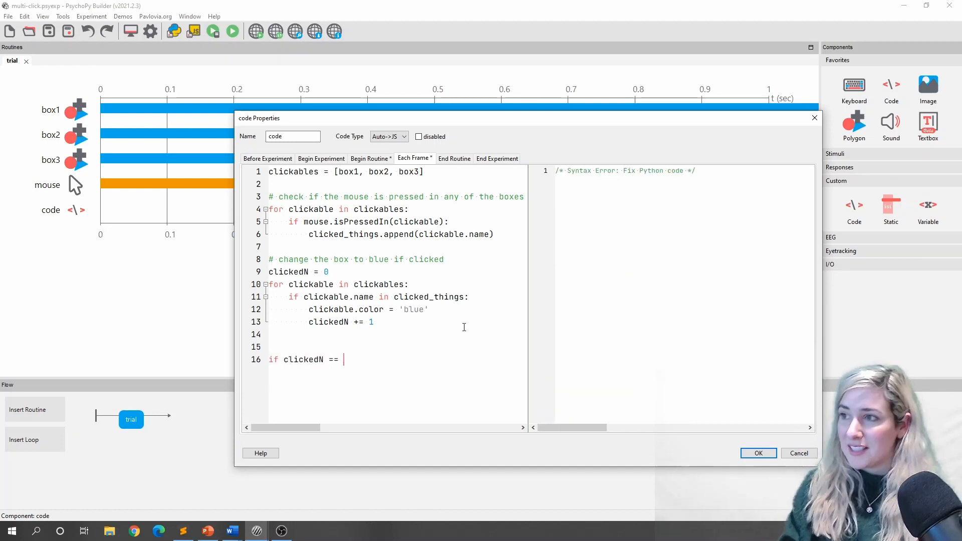
type("2:")
Inside the new condition, end the routine with continueRoutine = False and accept the code component
key("Return")
type("continu")
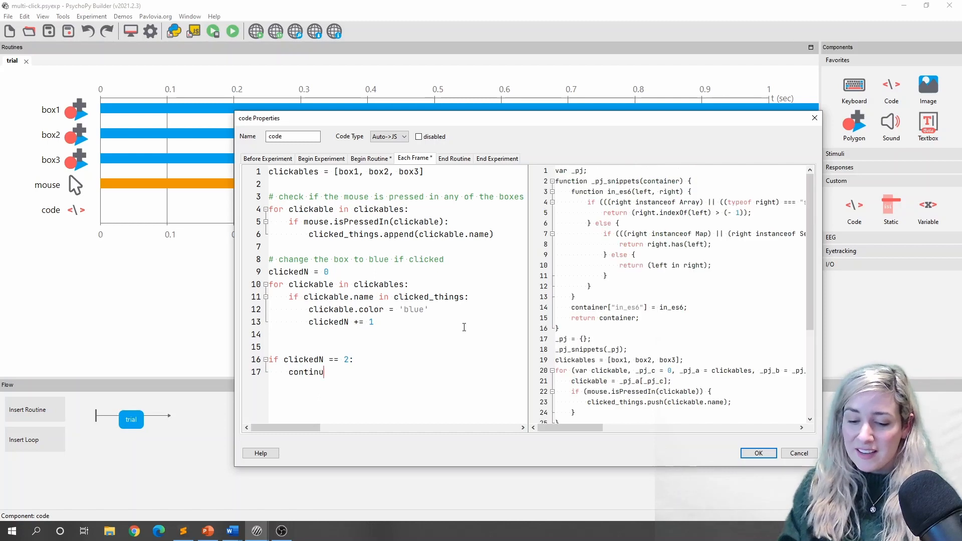
type("eRouti")
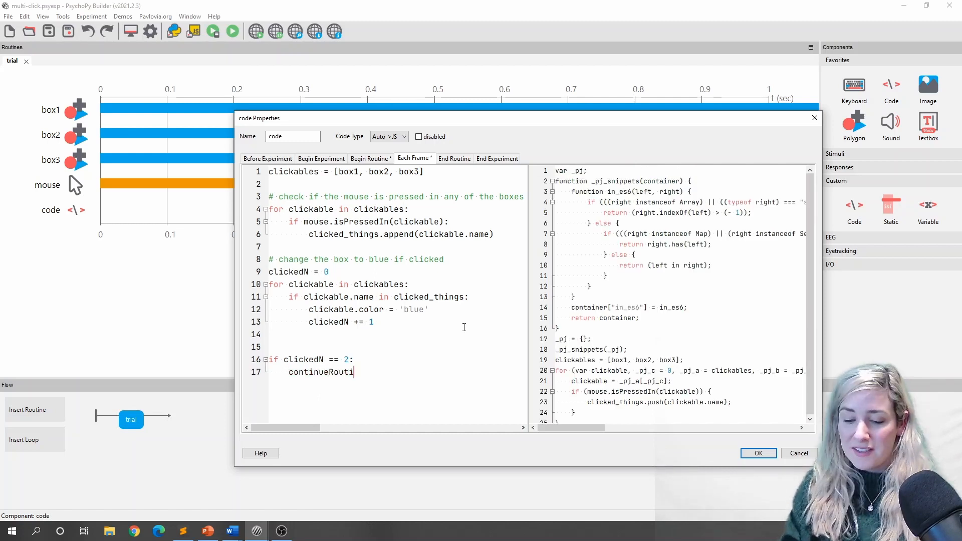
type("ne = False")
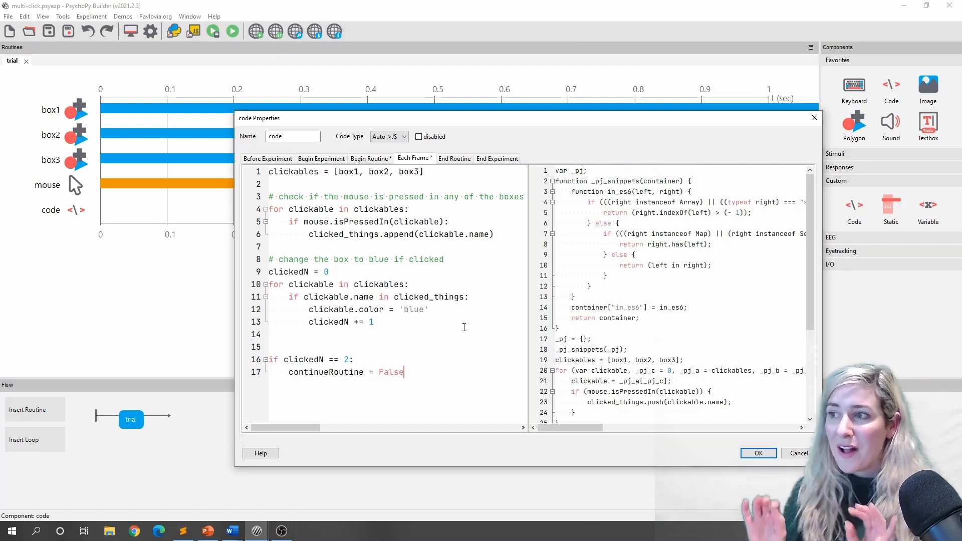
left_click_drag(366, 374, 291, 376)
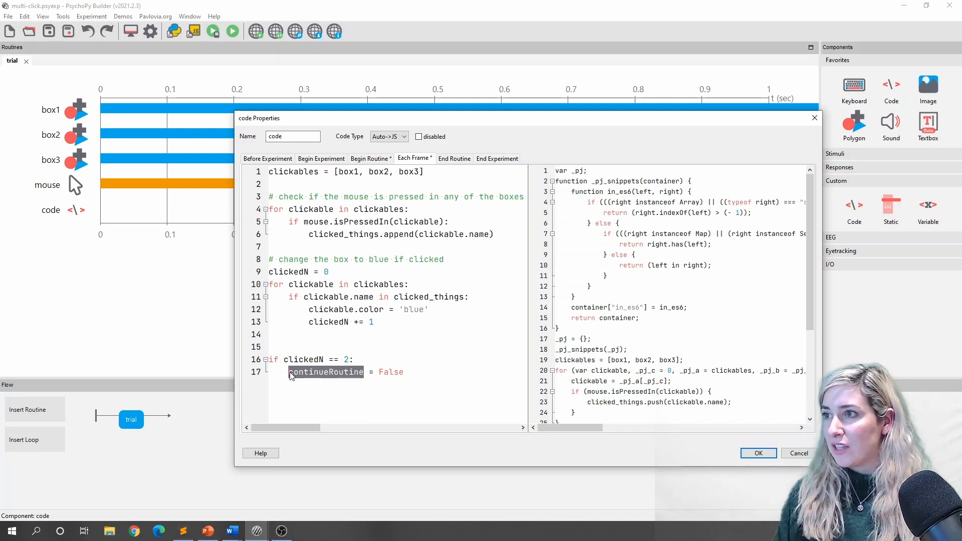
left_click(758, 453)
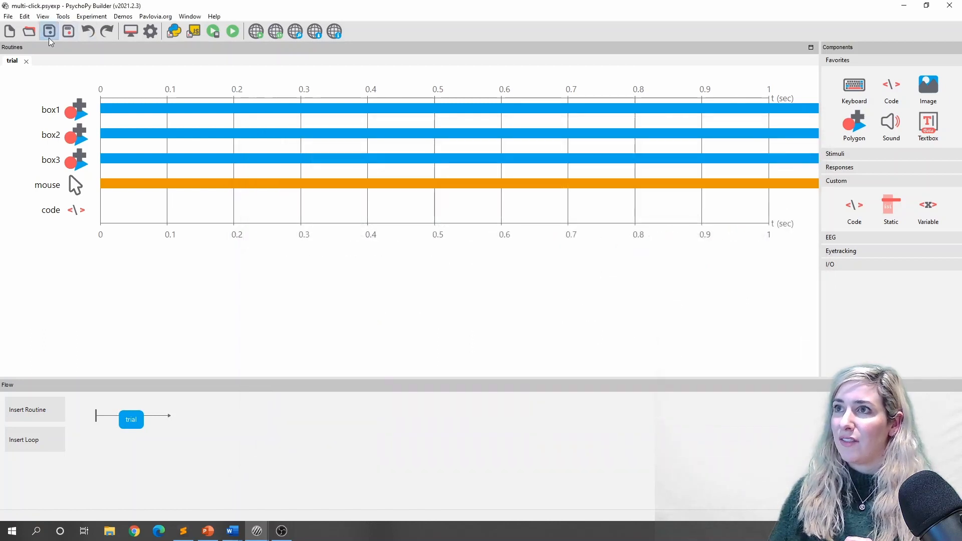
Run the experiment, test the two-click ending by selecting the left and middle boxes, and return to the Builder window
left_click(232, 31)
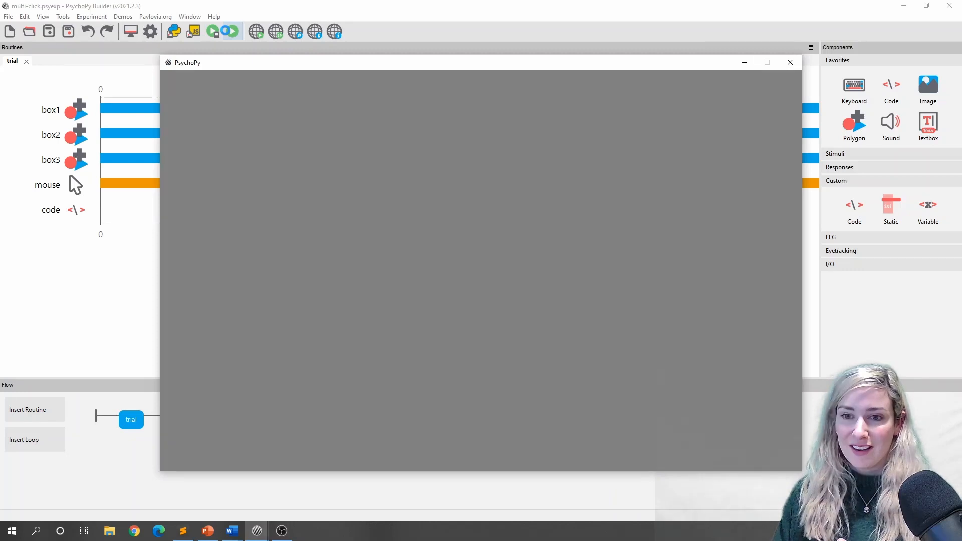
left_click(315, 284)
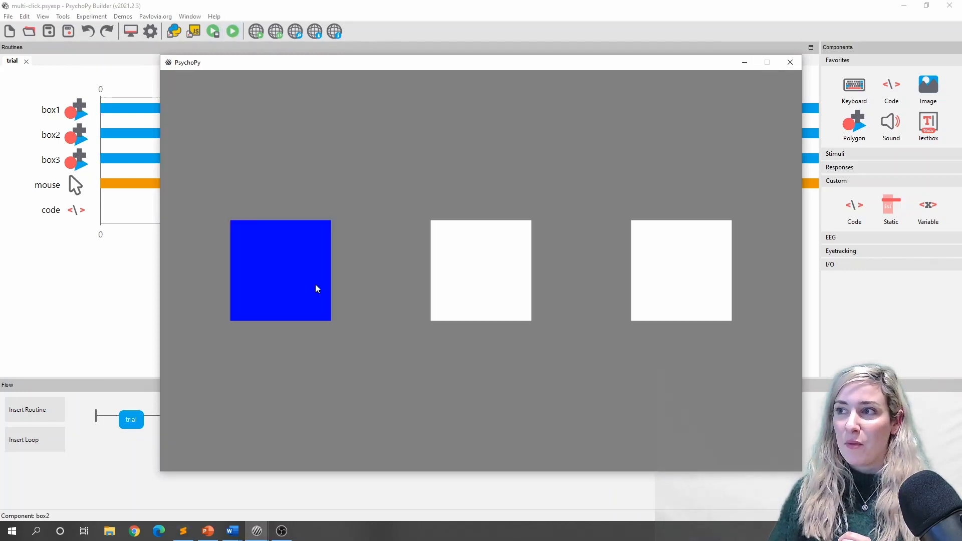
left_click(471, 287)
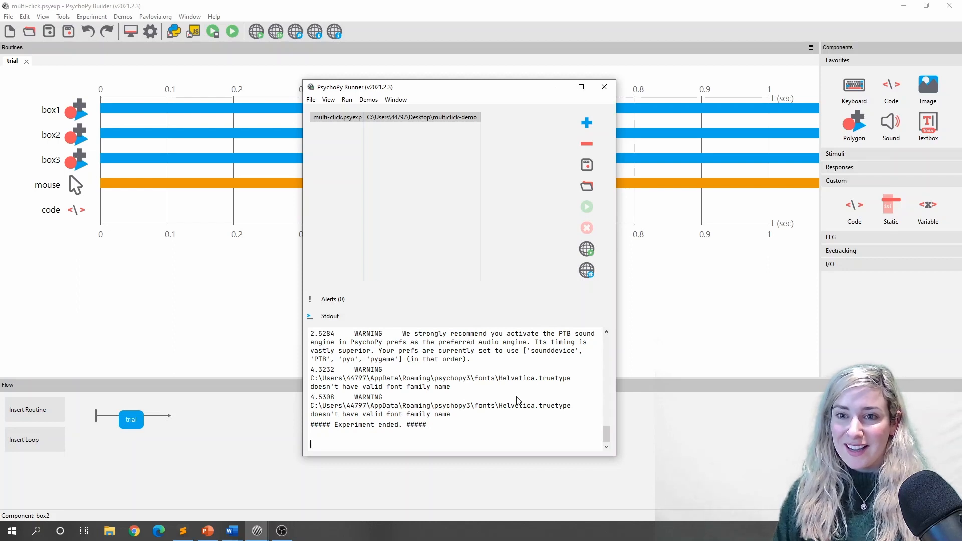
left_click(172, 285)
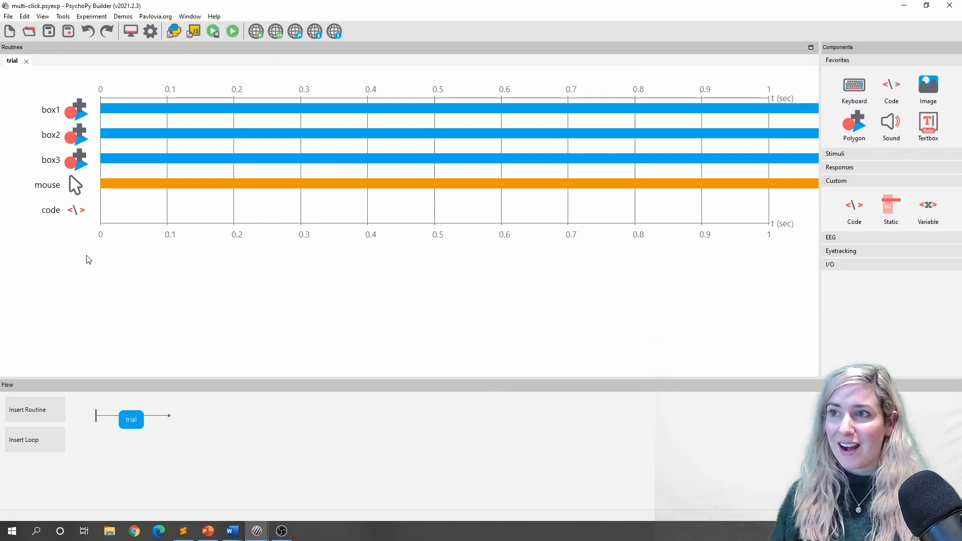
Reopen the code component and add waiting = False below the clicked_things list in the Begin Routine code
left_click(78, 220)
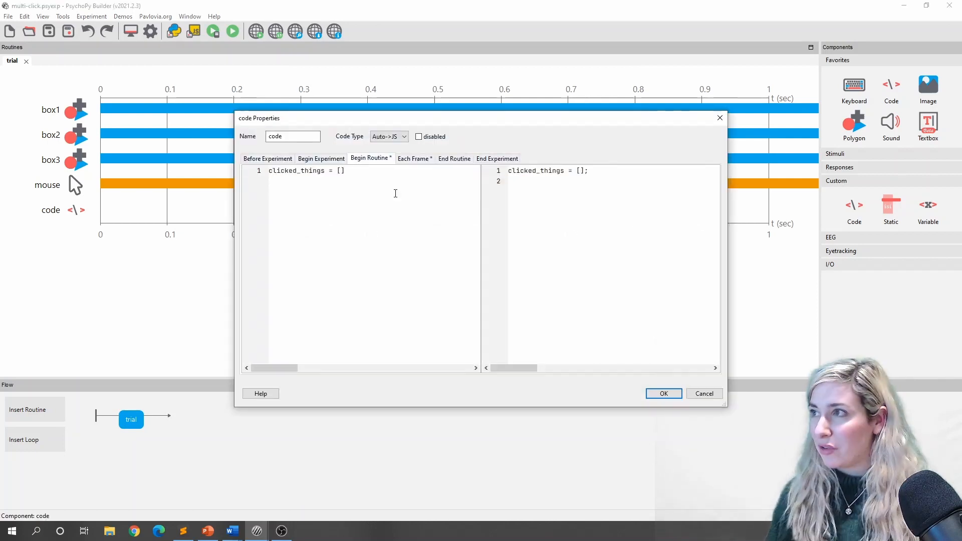
left_click(413, 158)
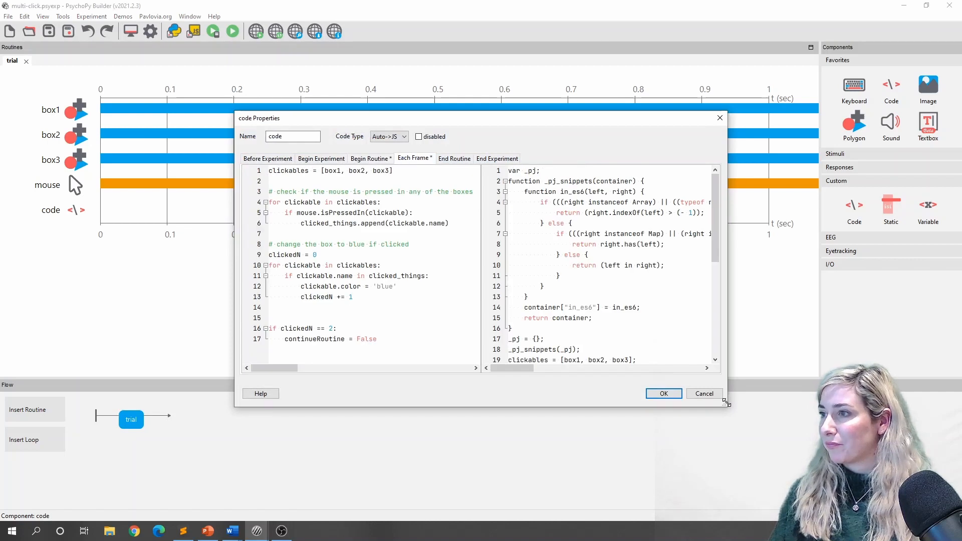
left_click_drag(730, 398, 879, 493)
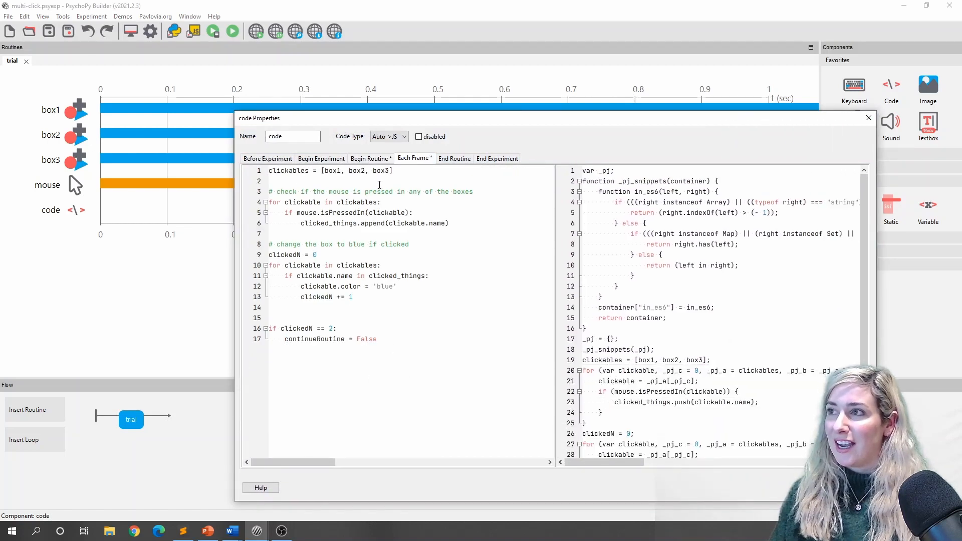
left_click(379, 161)
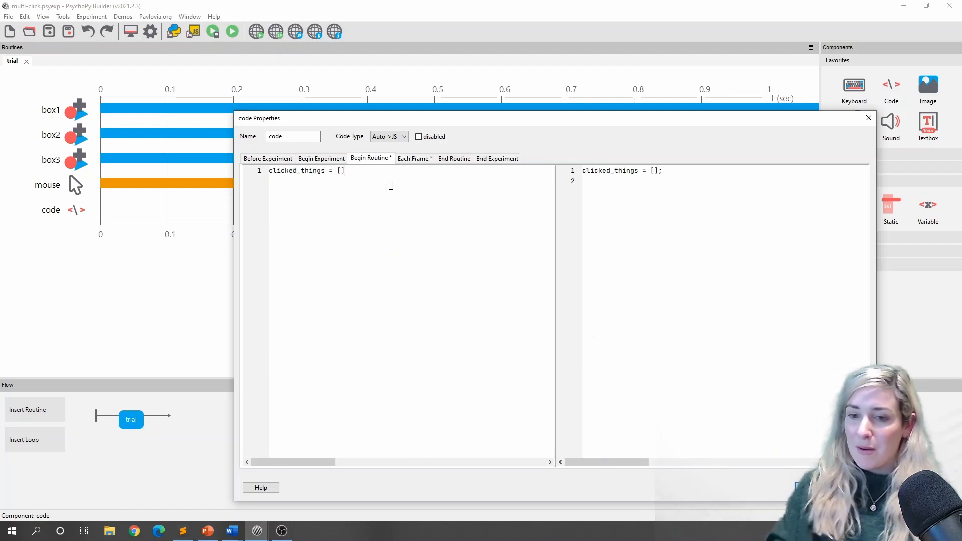
scroll(391, 186, "up", 4)
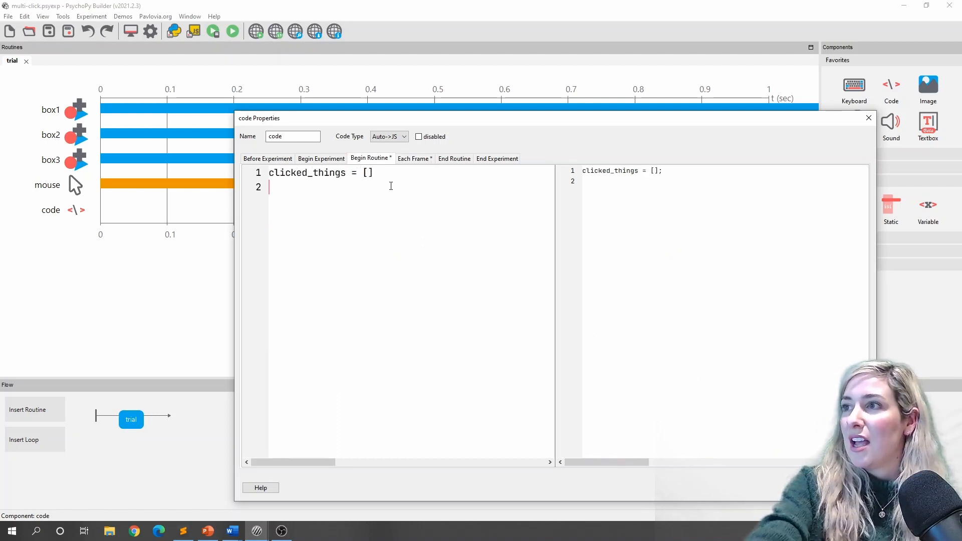
key("Return")
key("Return")
type("waitin")
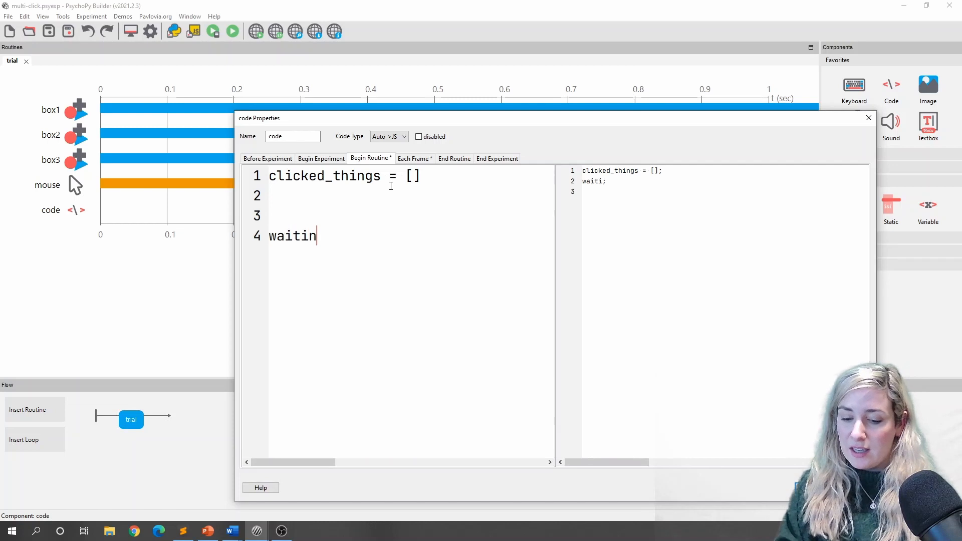
type("g = False")
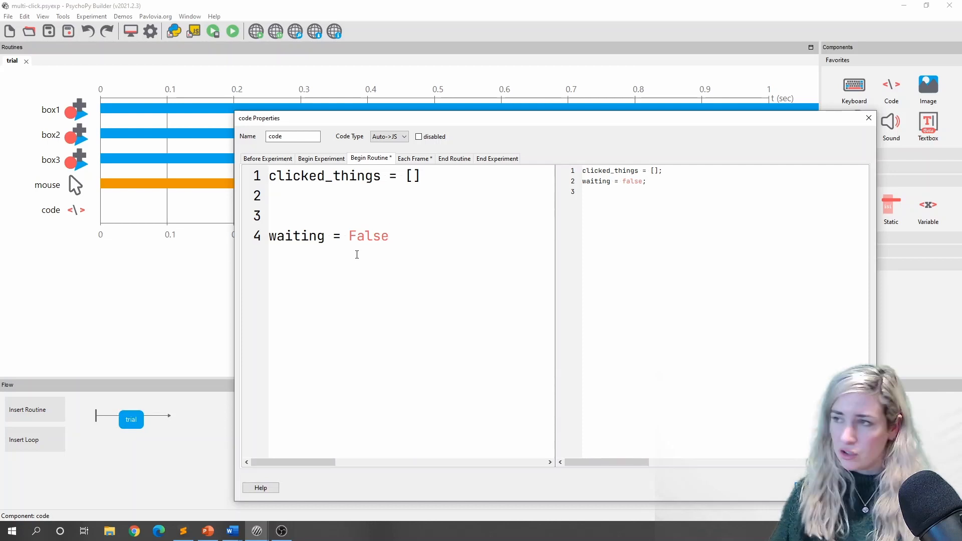
left_click_drag(321, 237, 241, 240)
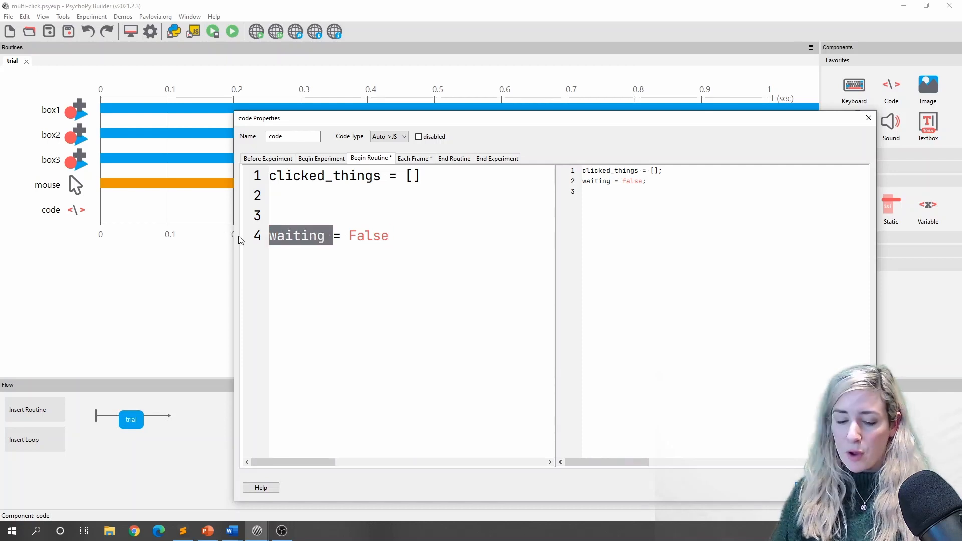
In the Each Frame code, extend the final condition to if clickedN == 2 and not waiting:, and select its continueRoutine = False line
left_click(415, 159)
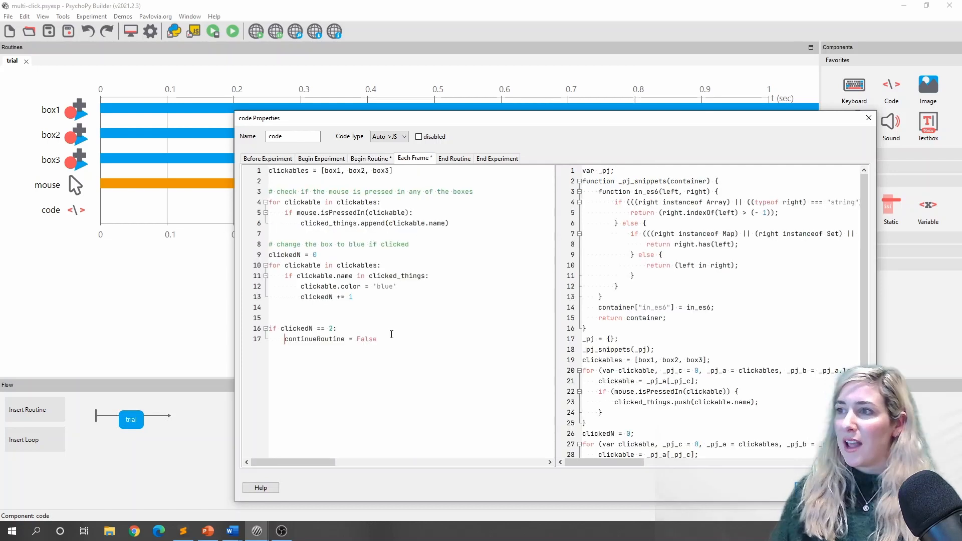
scroll(392, 334, "up", 3)
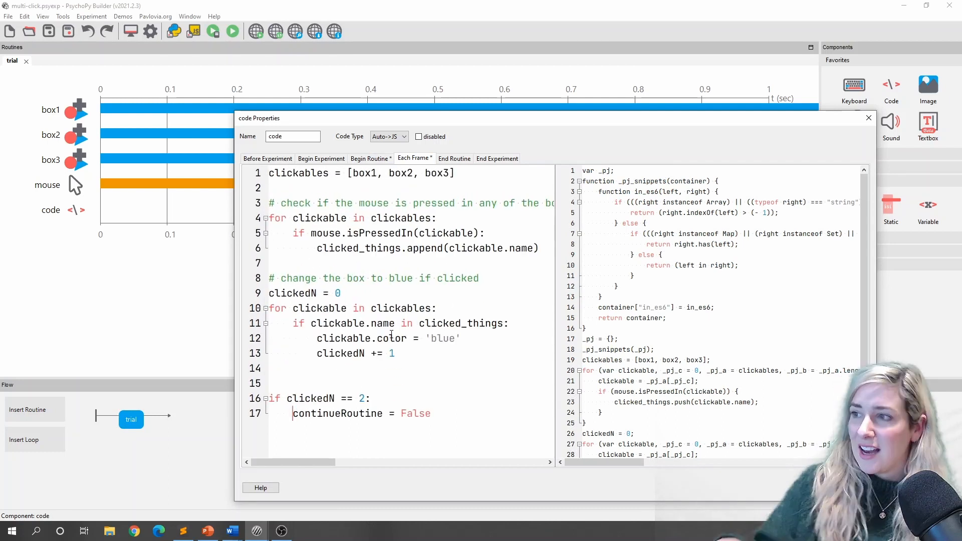
type("and not ")
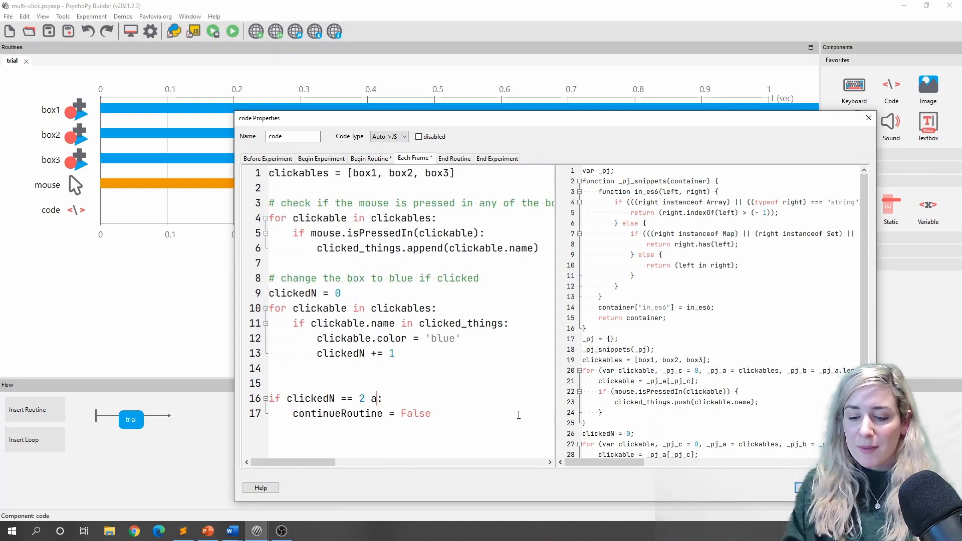
type("waiting")
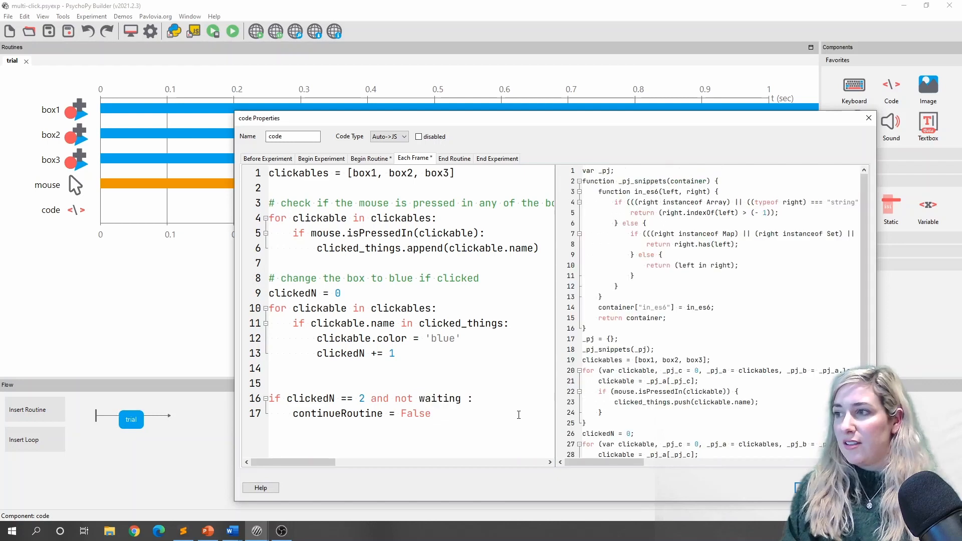
key("BackSpace")
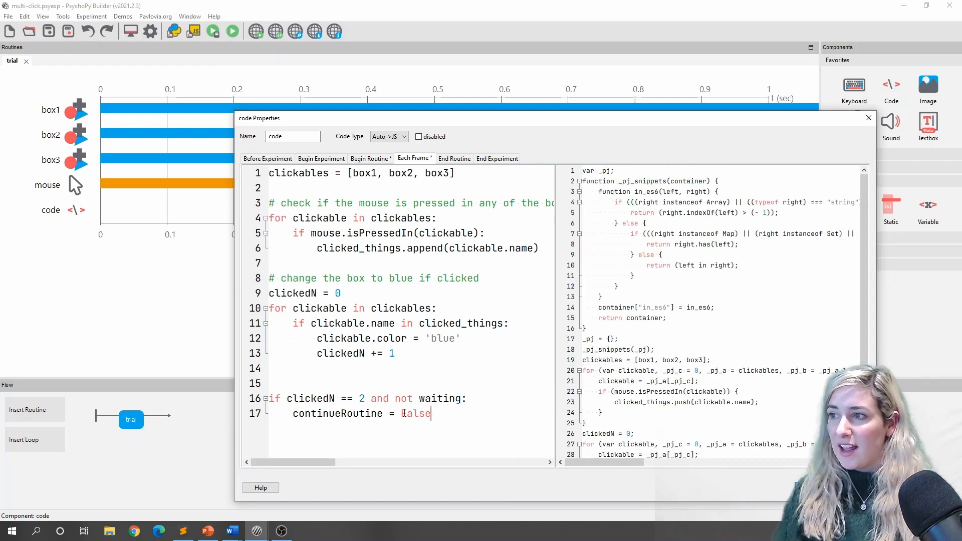
left_click_drag(431, 414, 293, 420)
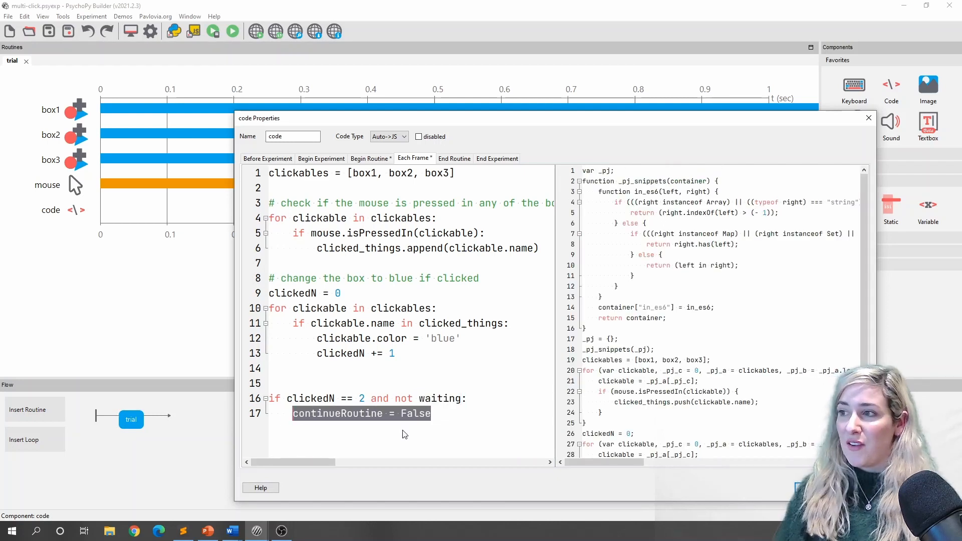
Replace the selected continueRoutine line with waiting = True, and add startTime = t below it in the same condition
type("waiting ")
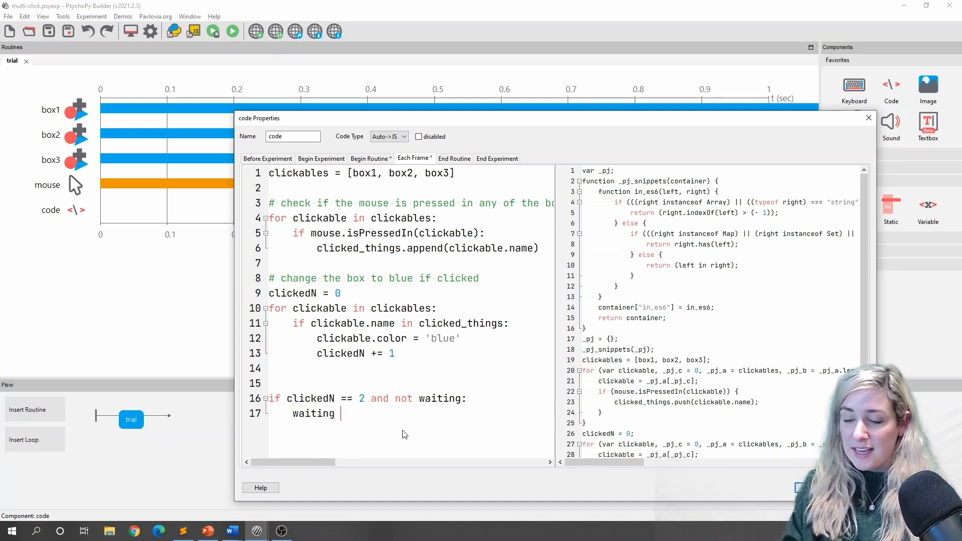
type("= True")
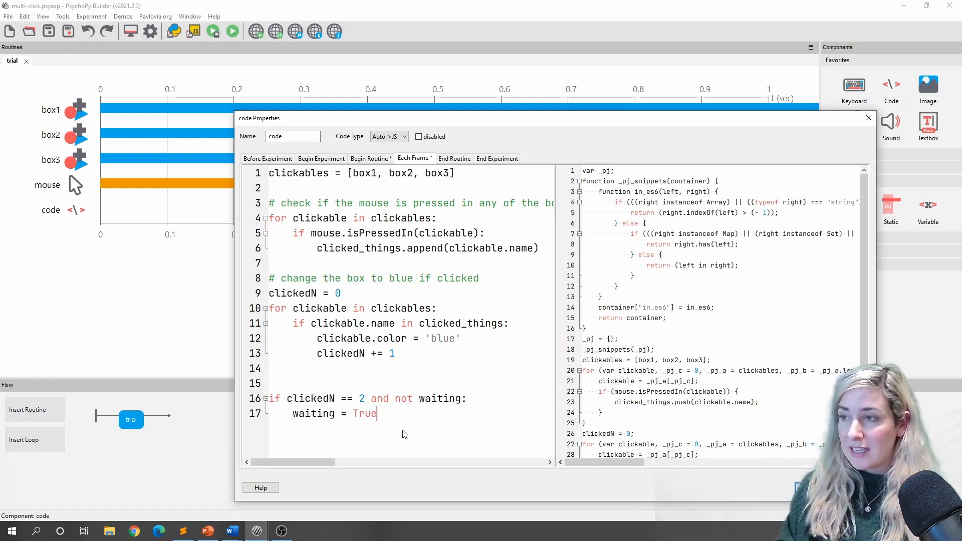
key("Return")
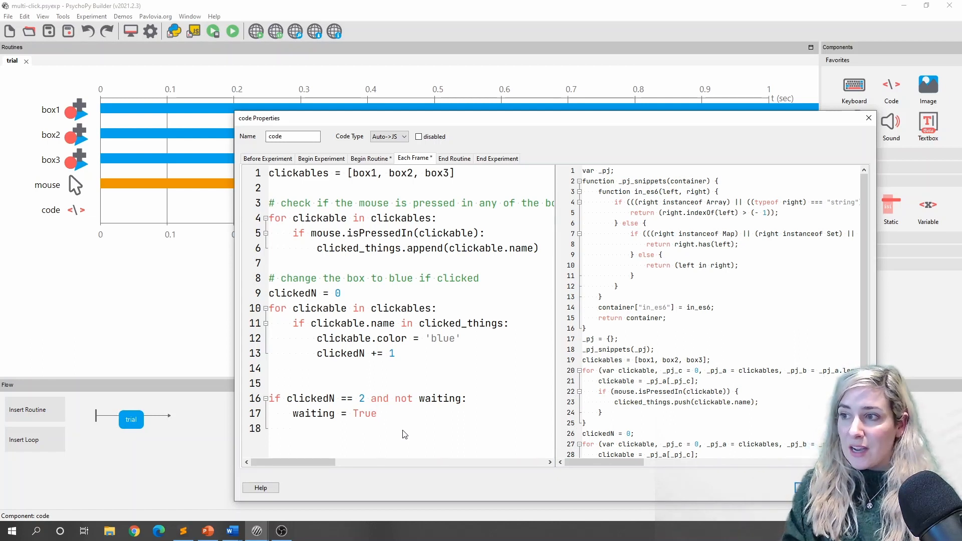
type("startTime =")
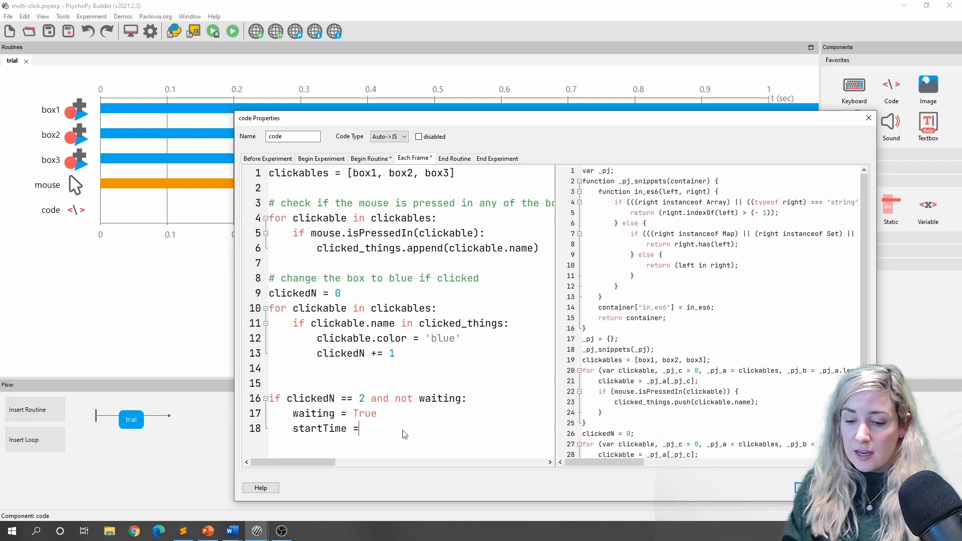
type(" t")
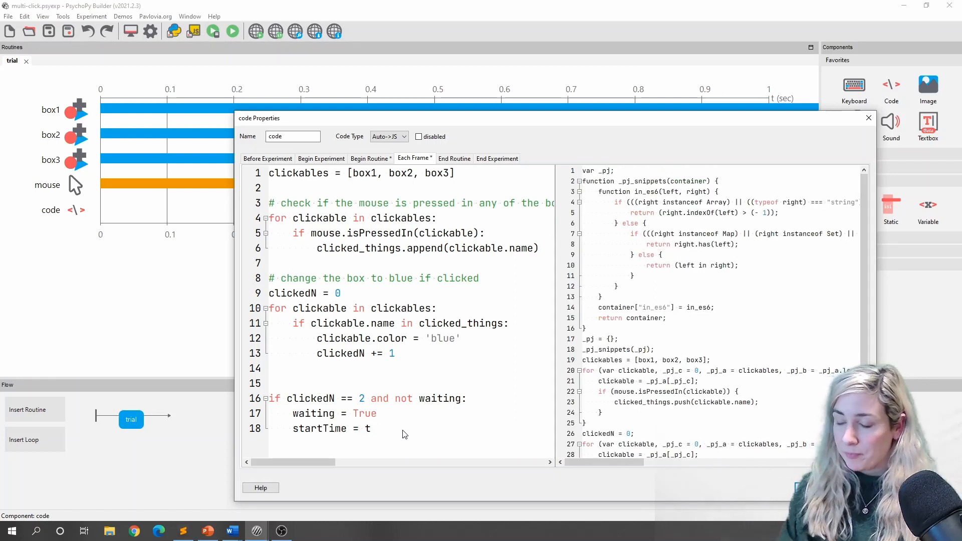
key("Return")
key("Return")
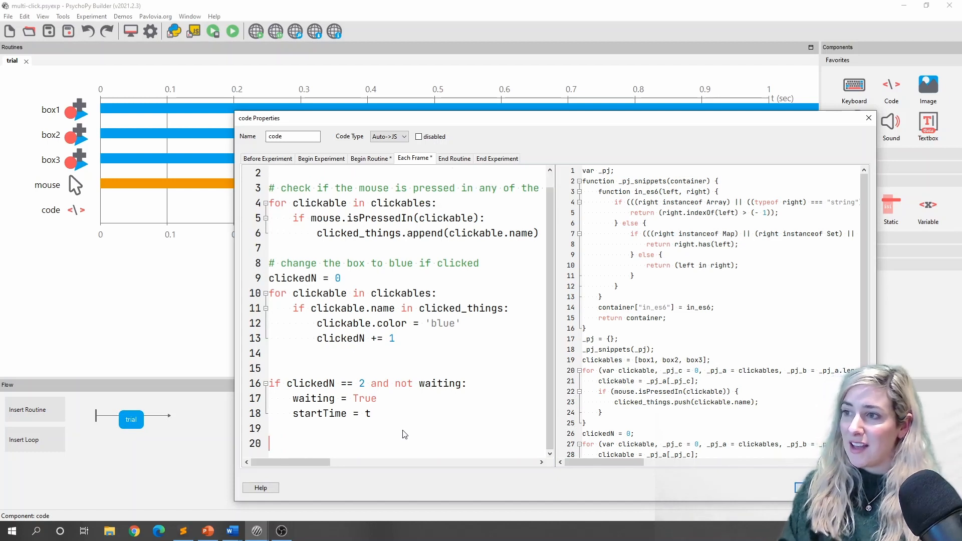
Below startTime = t, add the branch elif clickedN == 2 and waiting:, reusing a copy of the if condition
left_click_drag(467, 384, 264, 390)
key("ctrl+c")
left_click(294, 427)
key("ctrl+v")
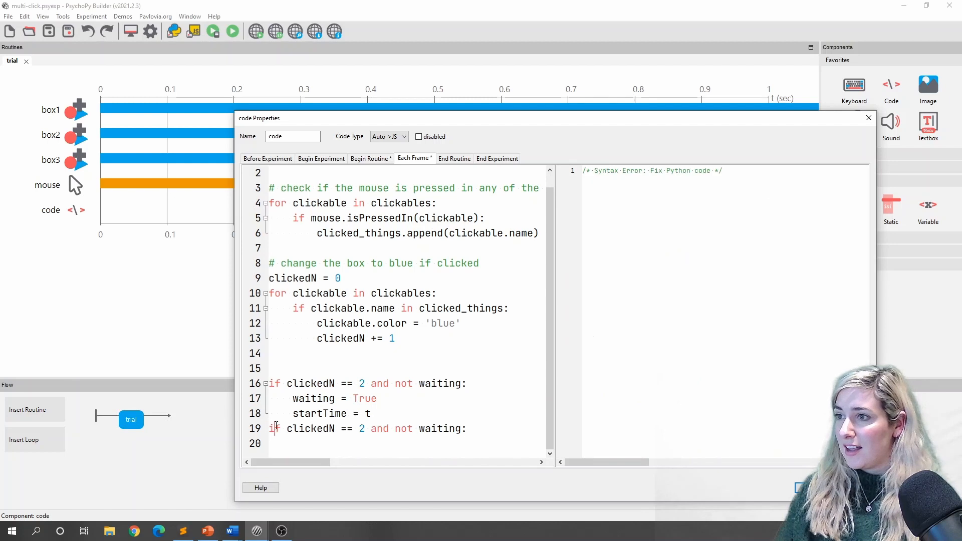
key("Home")
type("el")
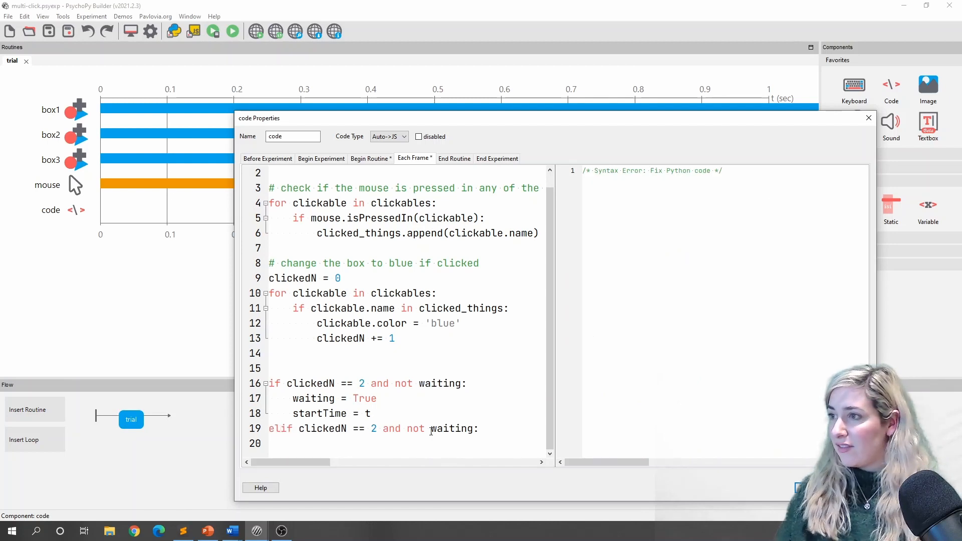
key("BackSpace")
key("BackSpace")
key("BackSpace")
key("BackSpace")
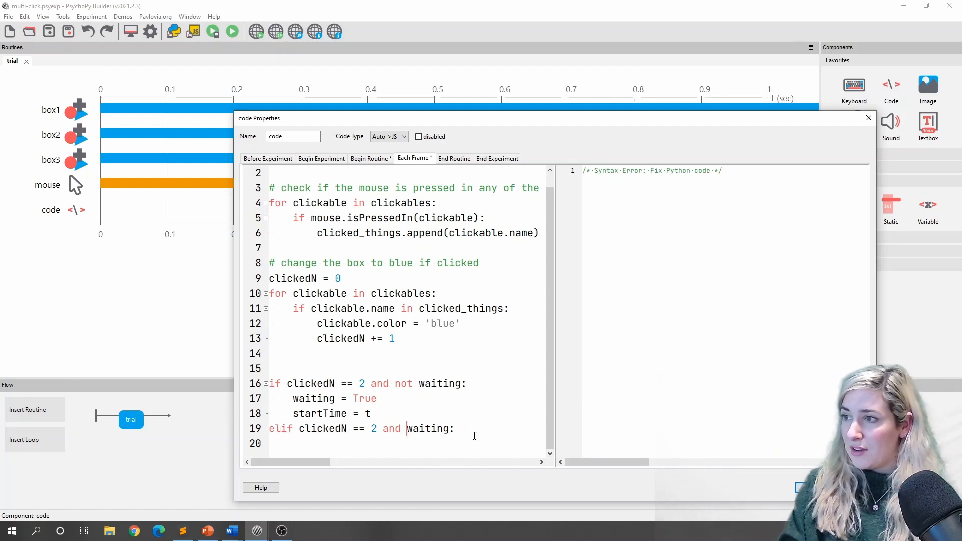
Inside the elif branch, add the nested condition if t > startTime + 0.05:
left_click(465, 430)
key("Return")
type("if")
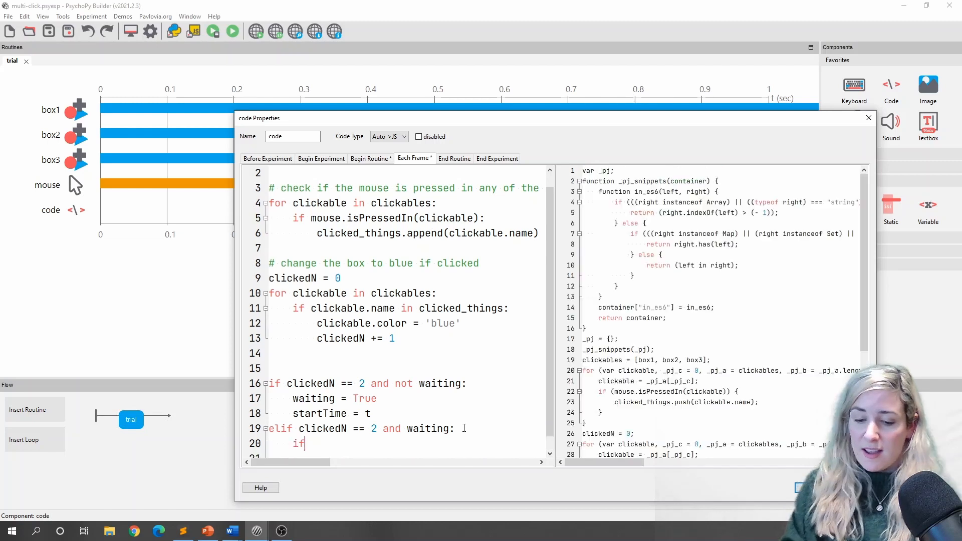
type(" t > star")
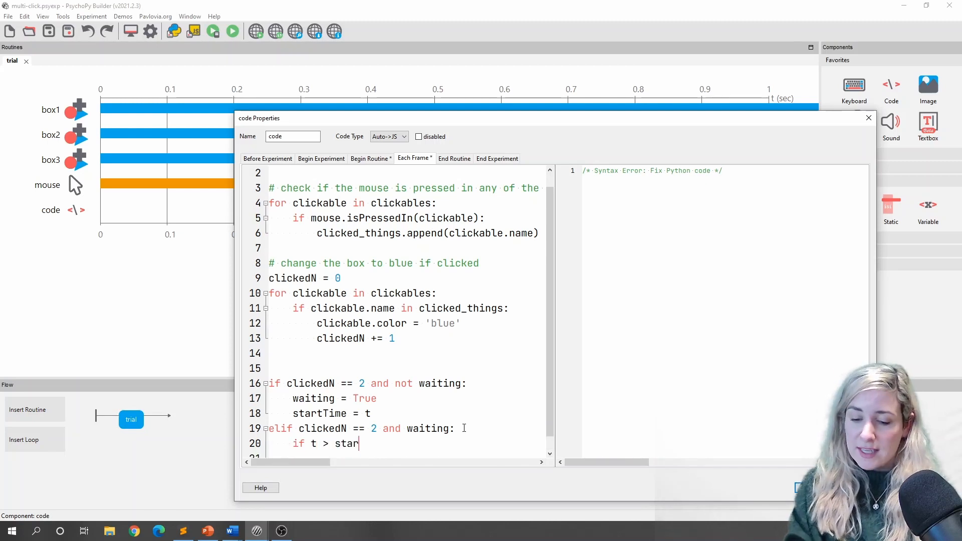
type("tTime ")
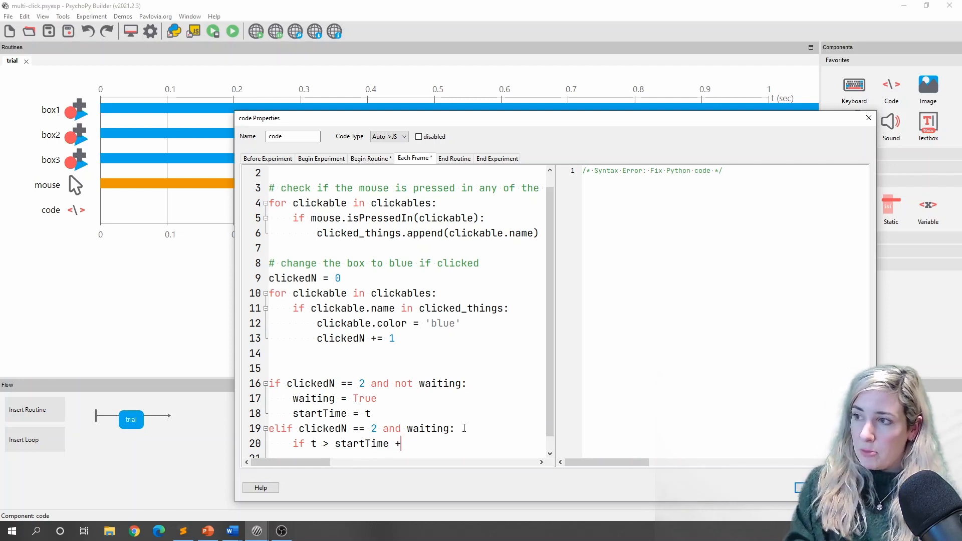
type("+ 0.1")
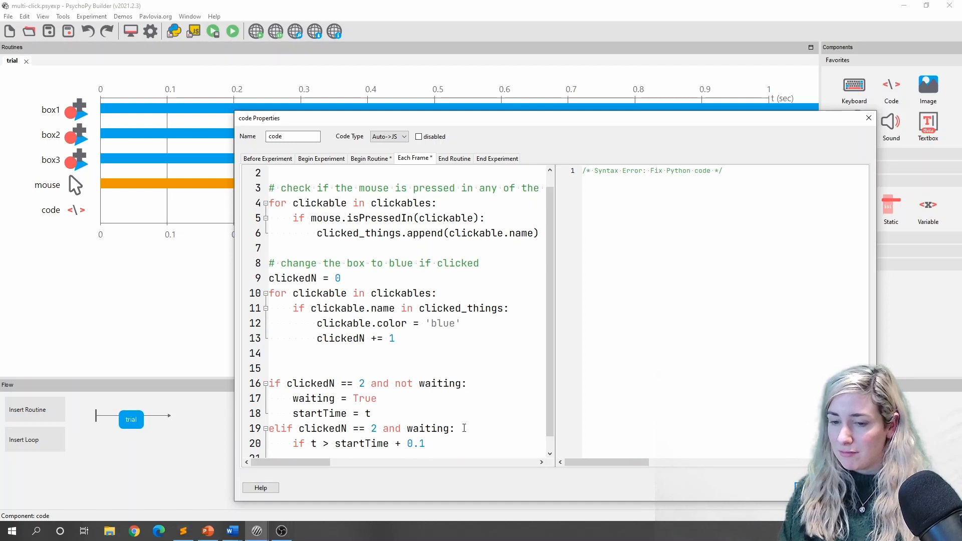
key("BackSpace")
type("05:")
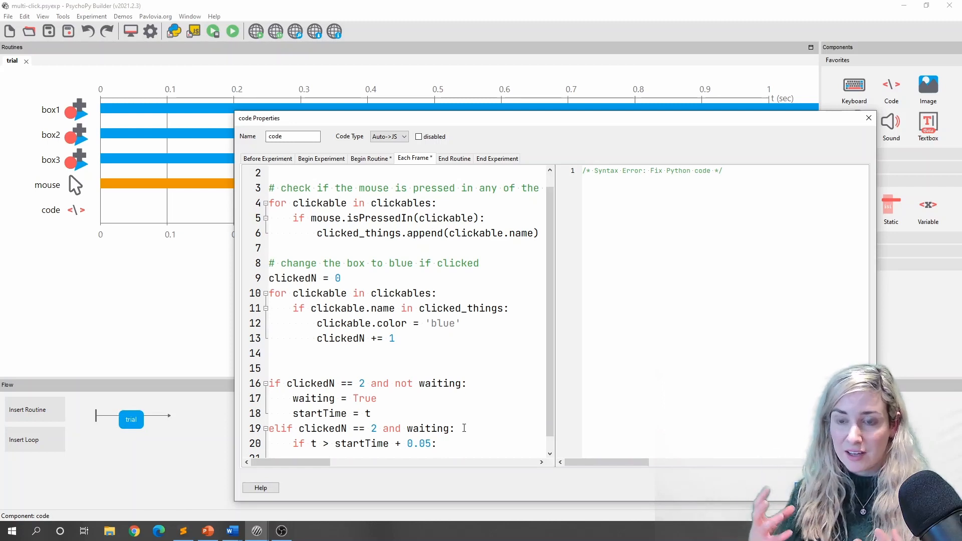
Inside the time condition, end the routine with continueRoutine = False and accept the code component
key("Return")
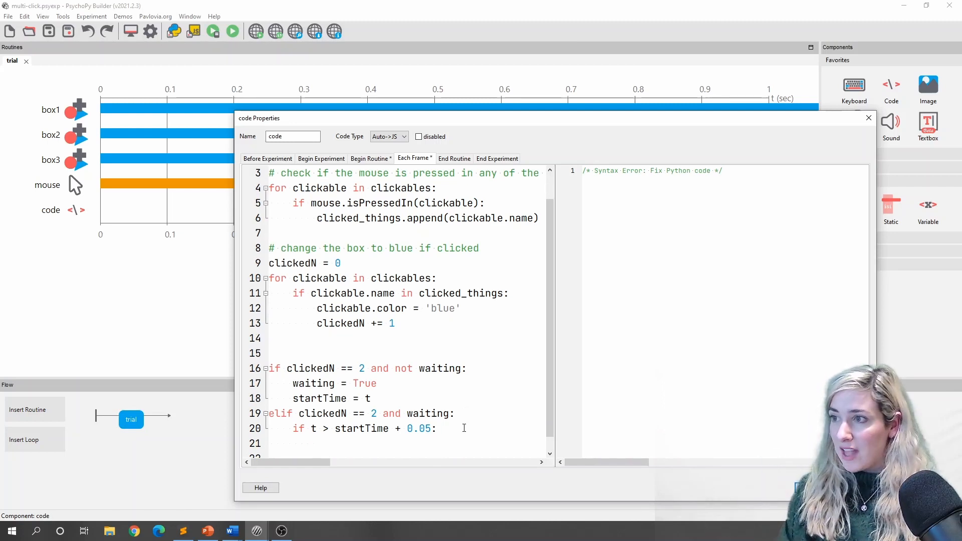
key("ctrl+v")
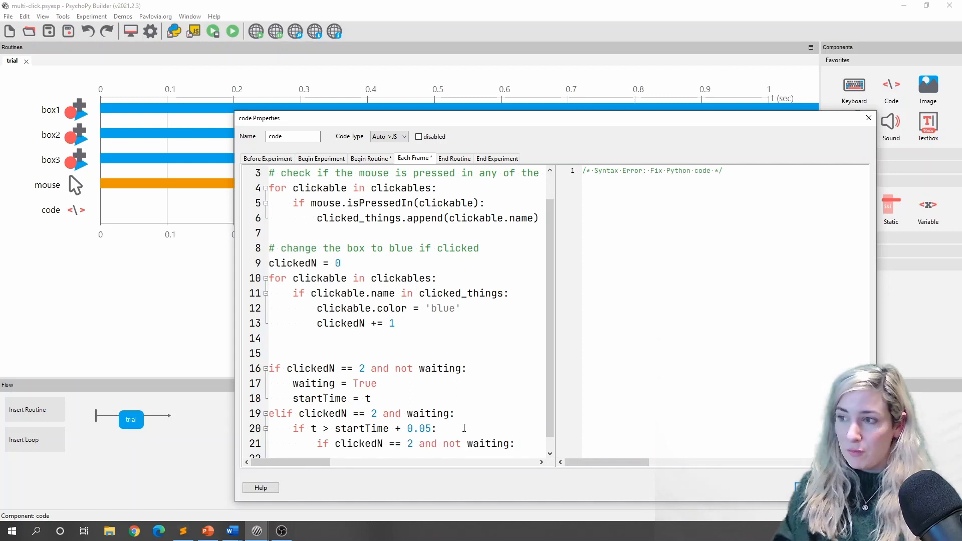
key("ctrl+z")
type("continue")
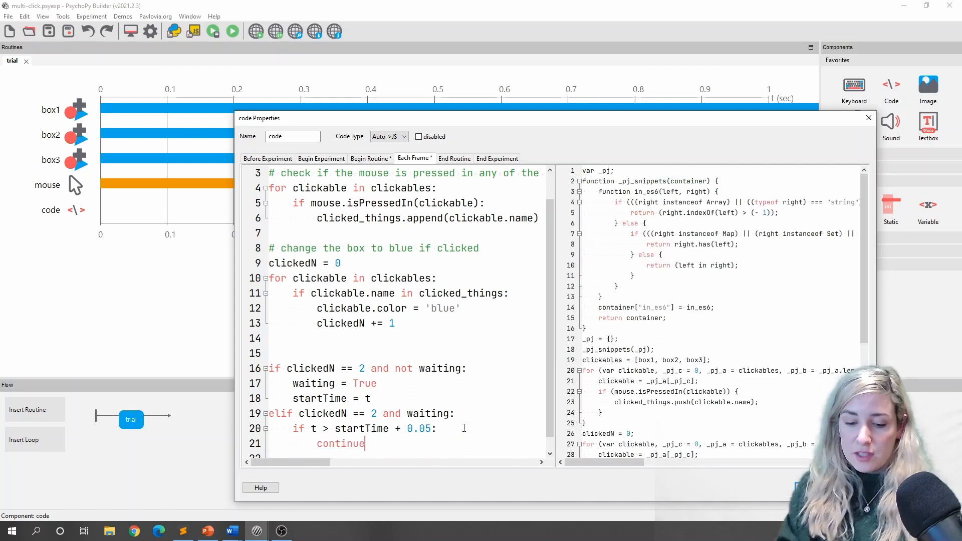
type("Routine = F")
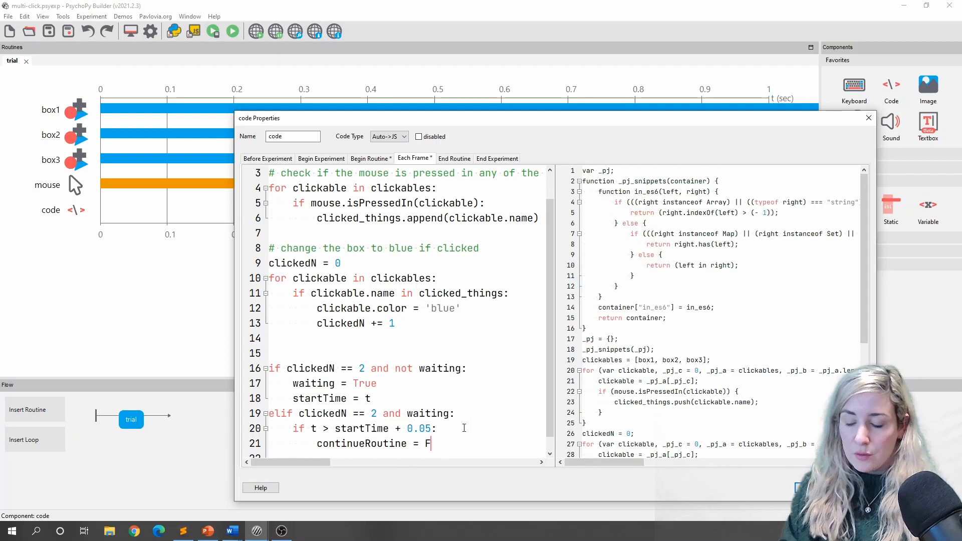
type("alse")
scroll(465, 428, "down", 1)
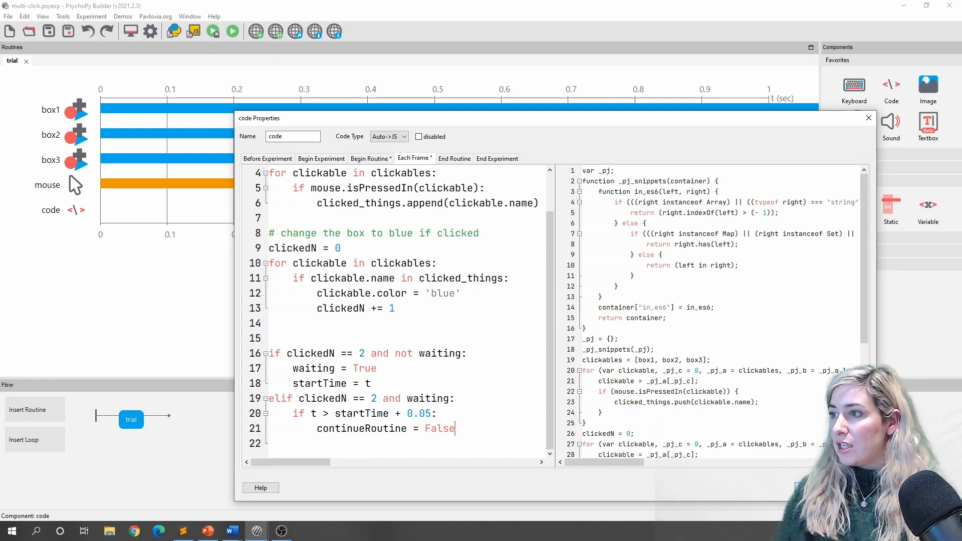
left_click(814, 488)
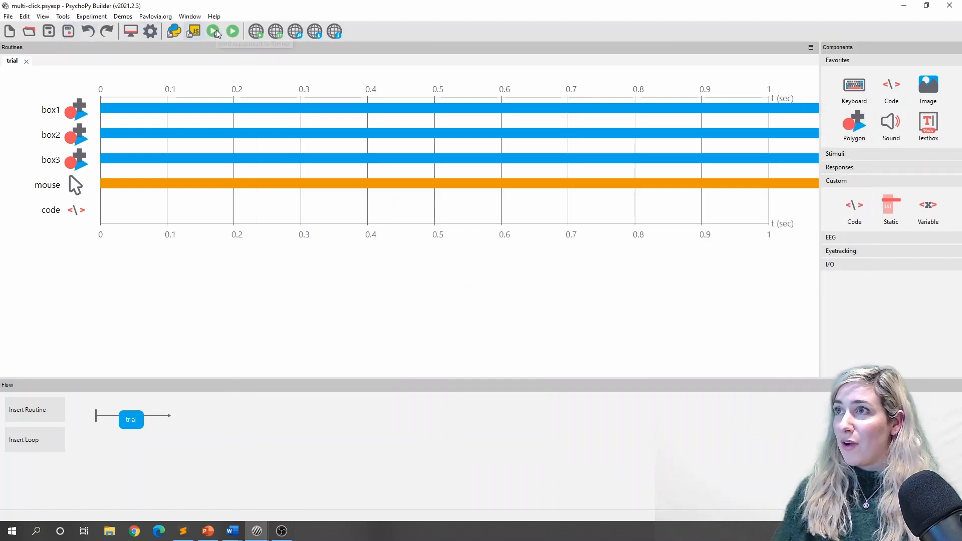
Run the experiment, test the delayed ending by selecting the left and middle boxes, and return to the Builder window
left_click(232, 32)
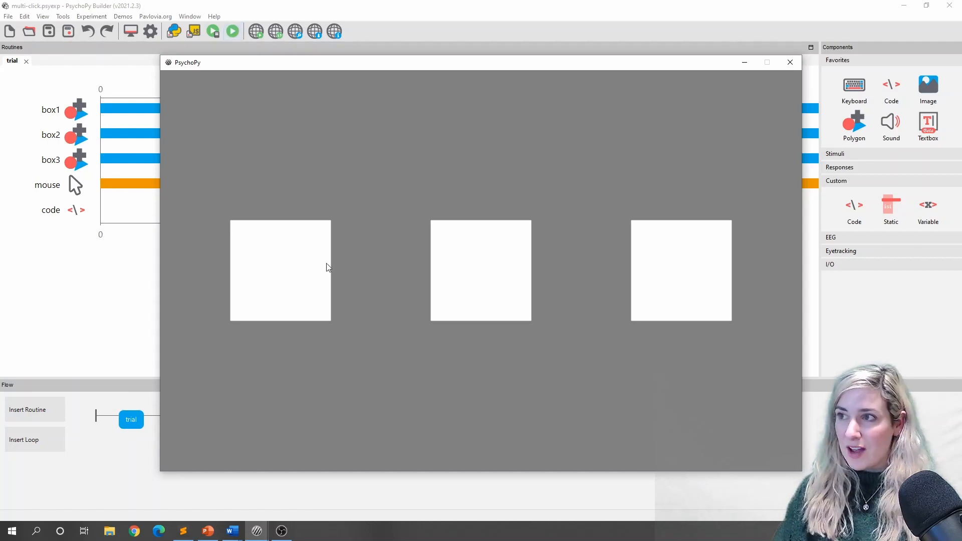
left_click(323, 270)
left_click(436, 273)
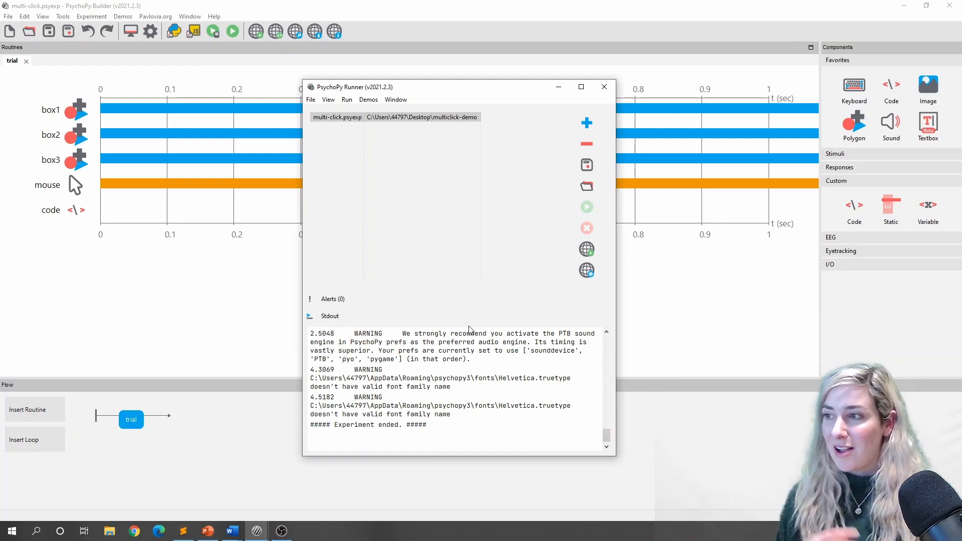
left_click(261, 308)
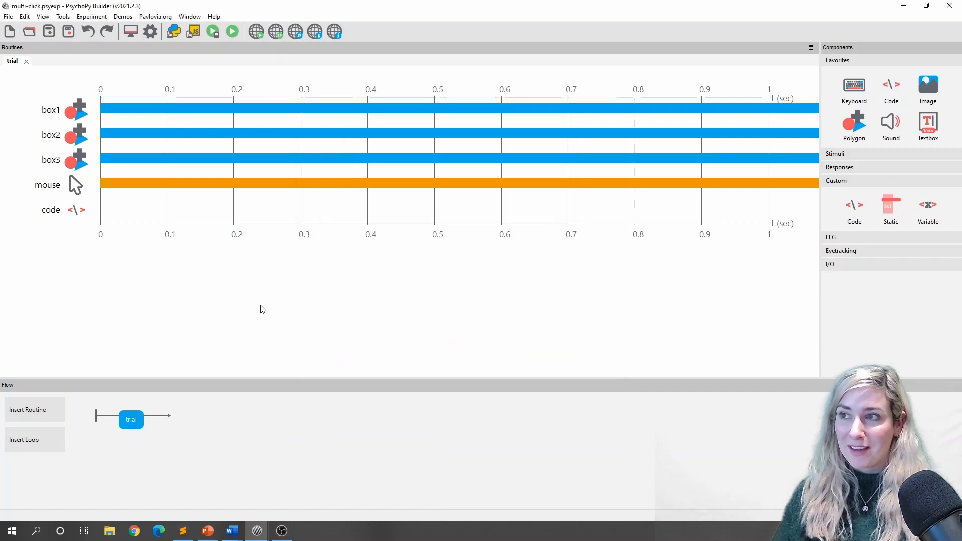